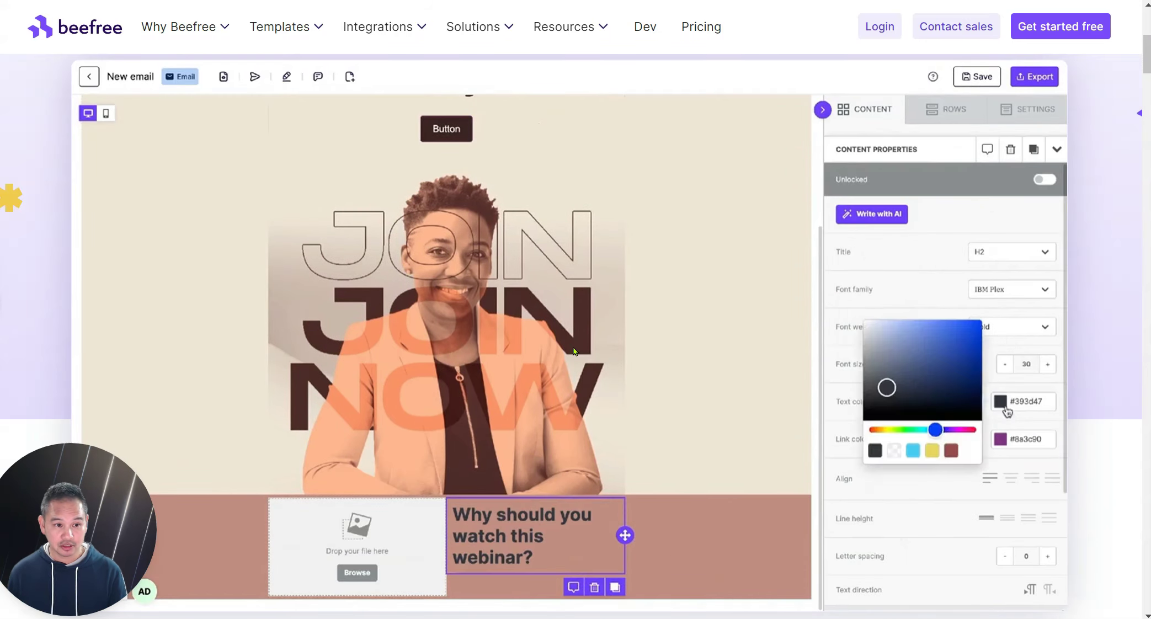
Scroll through the Beefree homepage demo editor, then move to the Passage Co newsletter builder.
{"action": "scroll", "coordinate": [596, 280], "scroll_direction": "up", "scroll_amount": 7}
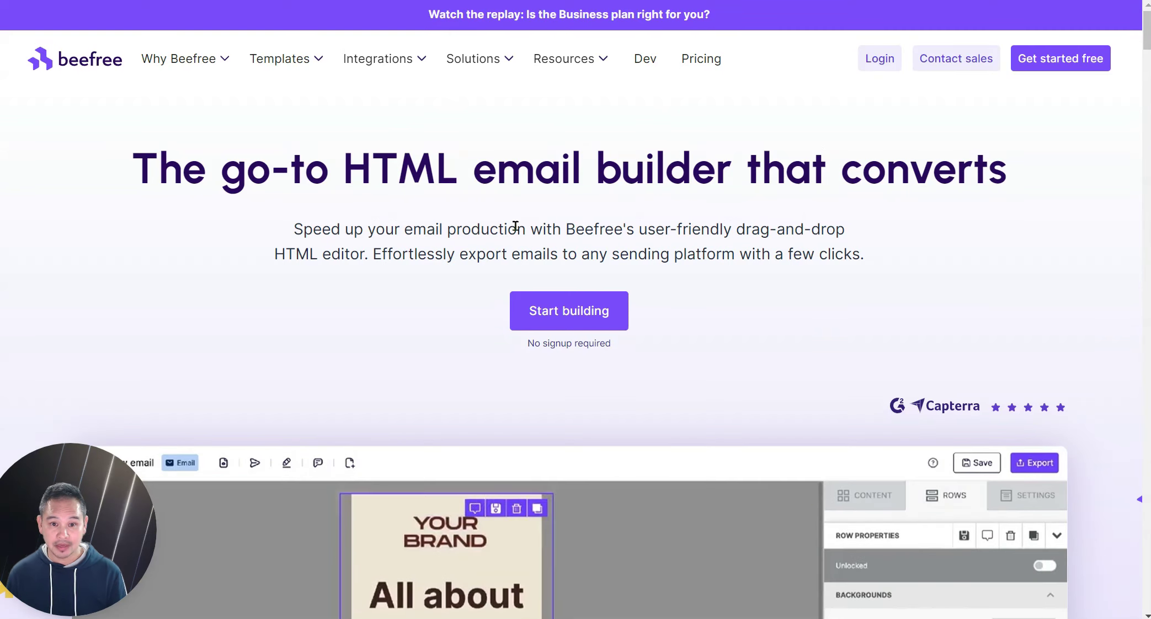
{"action": "scroll", "coordinate": [518, 221], "scroll_direction": "down", "scroll_amount": 7}
{"action": "scroll", "coordinate": [515, 225], "scroll_direction": "down", "scroll_amount": 3}
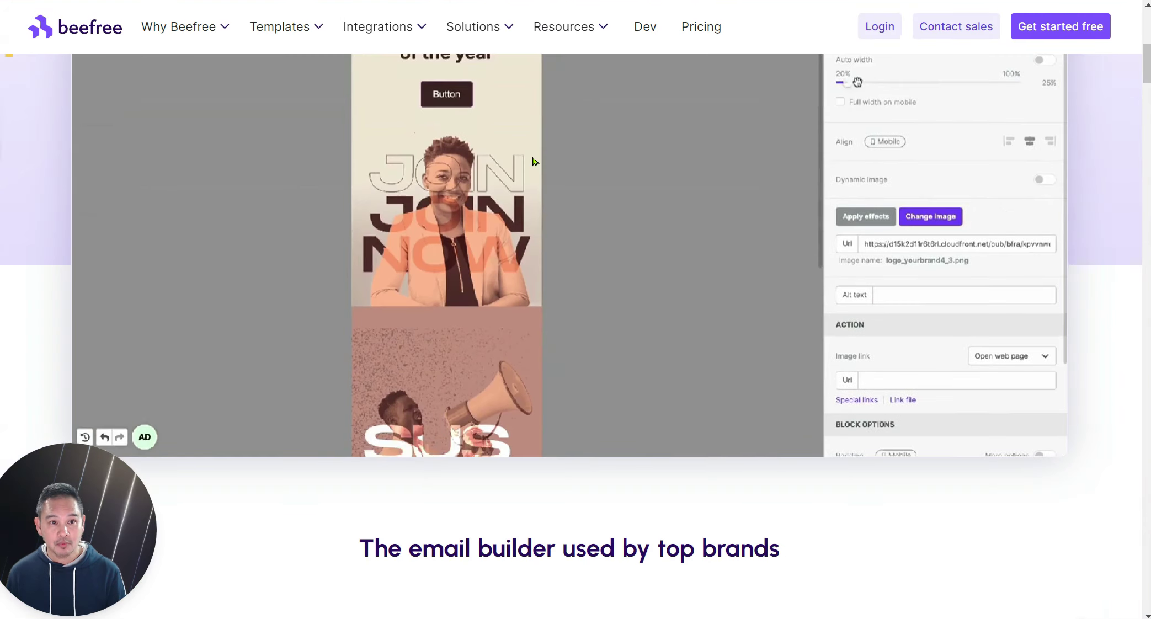
{"action": "mouse_move", "coordinate": [378, 26]}
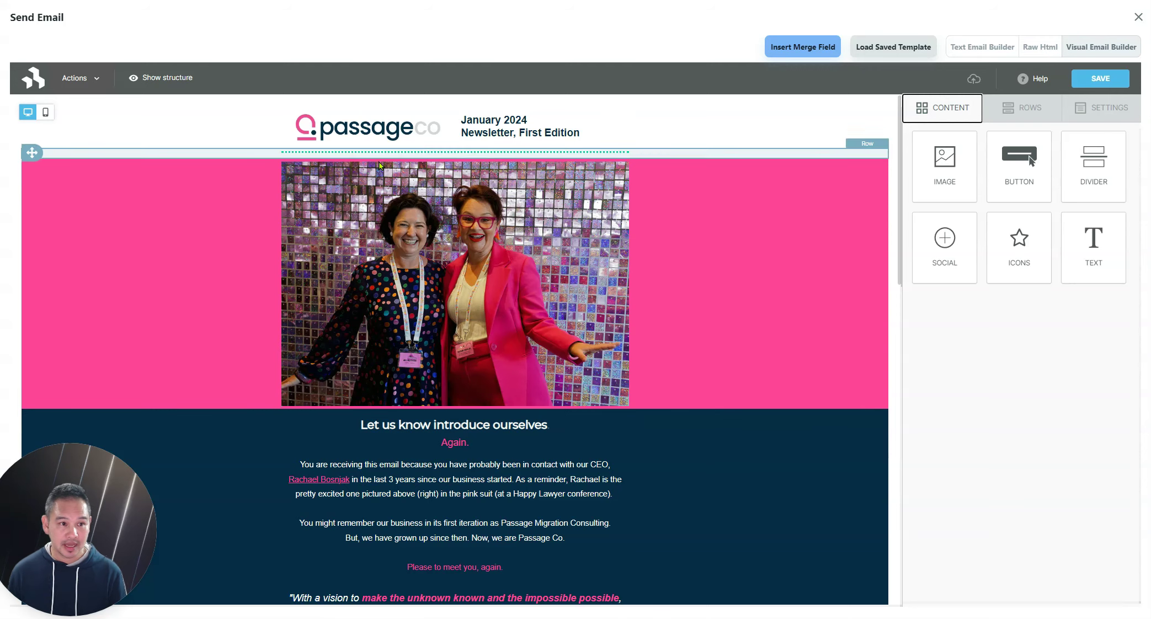
Browse the newsletter and the available row layouts, then return to the content blocks.
{"action": "scroll", "coordinate": [526, 226], "scroll_direction": "down", "scroll_amount": 10}
{"action": "scroll", "coordinate": [516, 382], "scroll_direction": "down", "scroll_amount": 5}
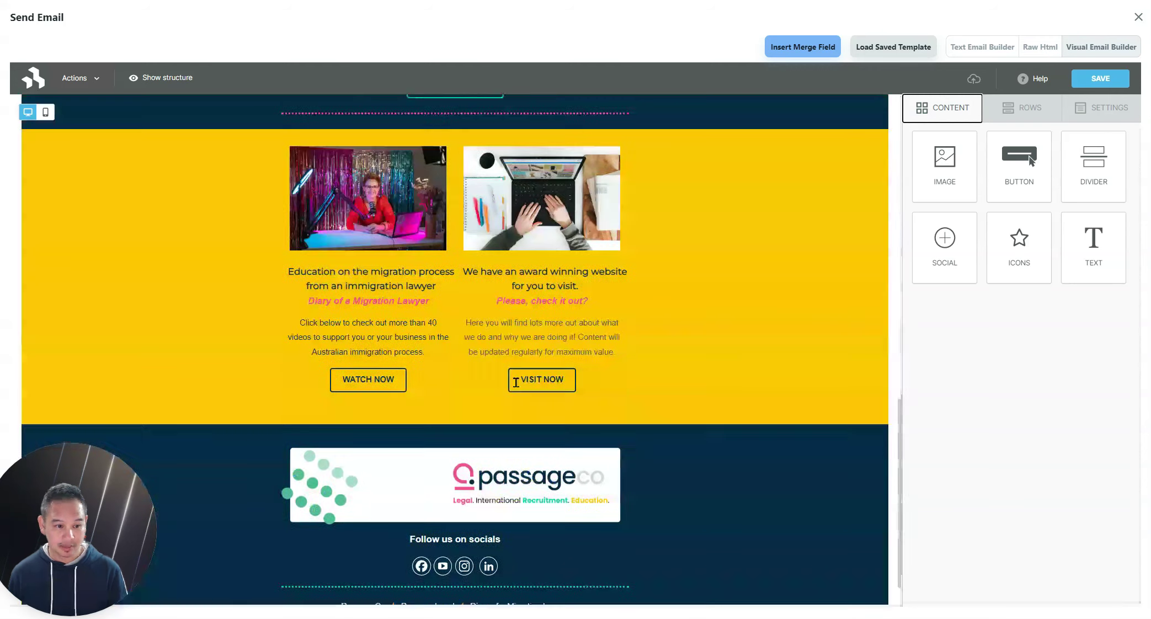
{"action": "scroll", "coordinate": [519, 374], "scroll_direction": "up", "scroll_amount": 8}
{"action": "scroll", "coordinate": [519, 374], "scroll_direction": "up", "scroll_amount": 5}
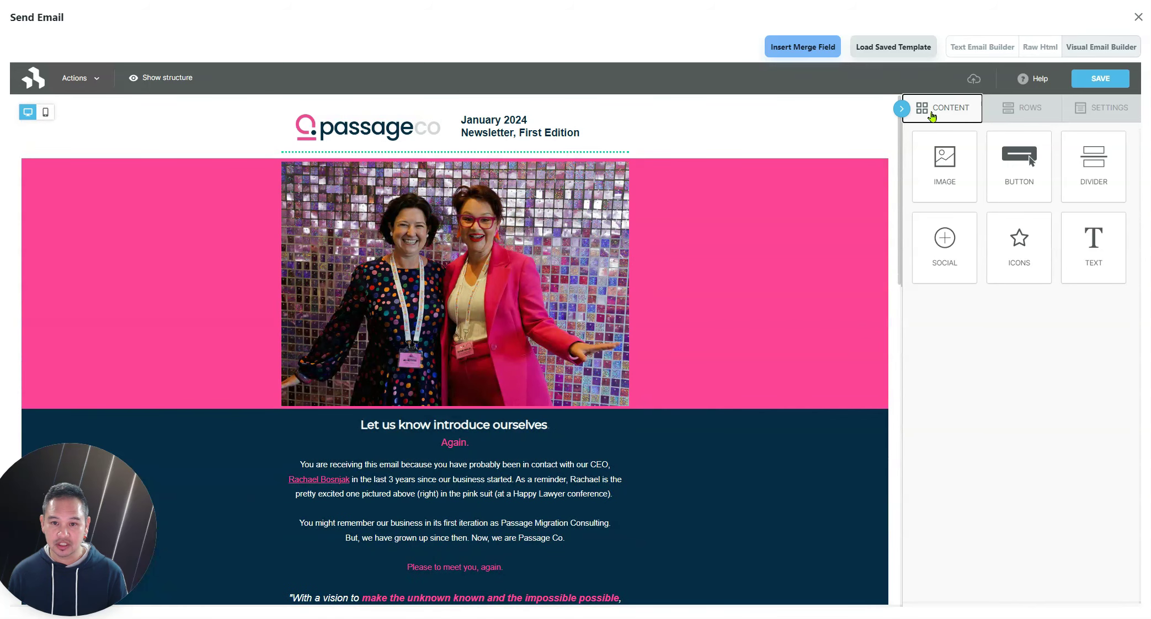
{"action": "left_click", "coordinate": [1021, 110]}
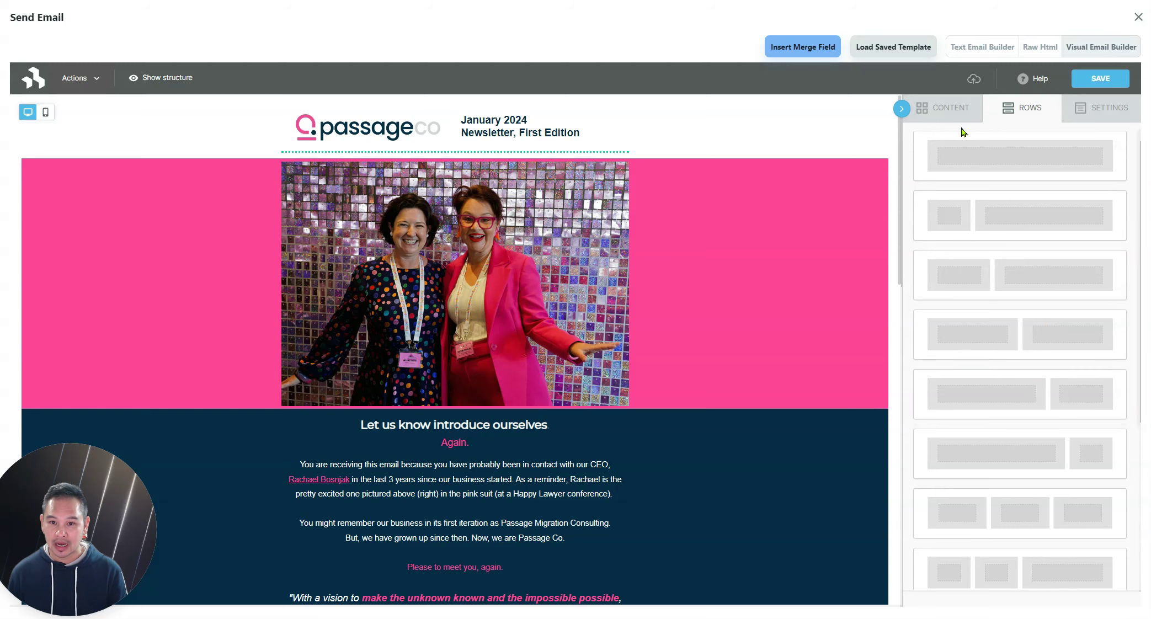
{"action": "left_click", "coordinate": [954, 110]}
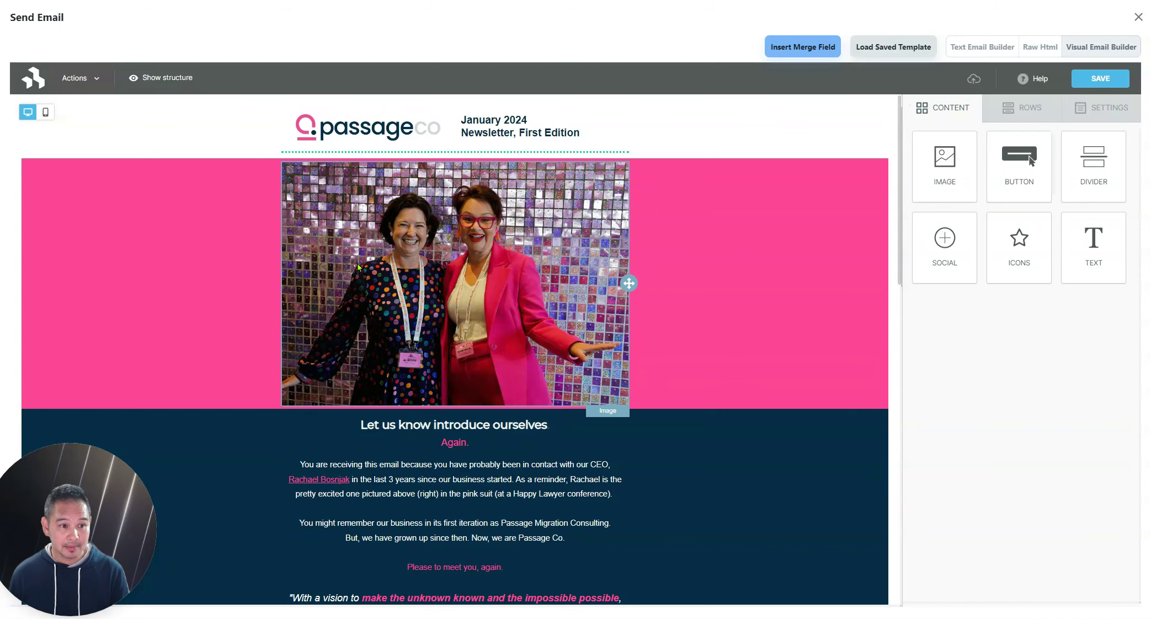
Select the hero photo and scroll down through the rest of the newsletter.
{"action": "left_click", "coordinate": [413, 291]}
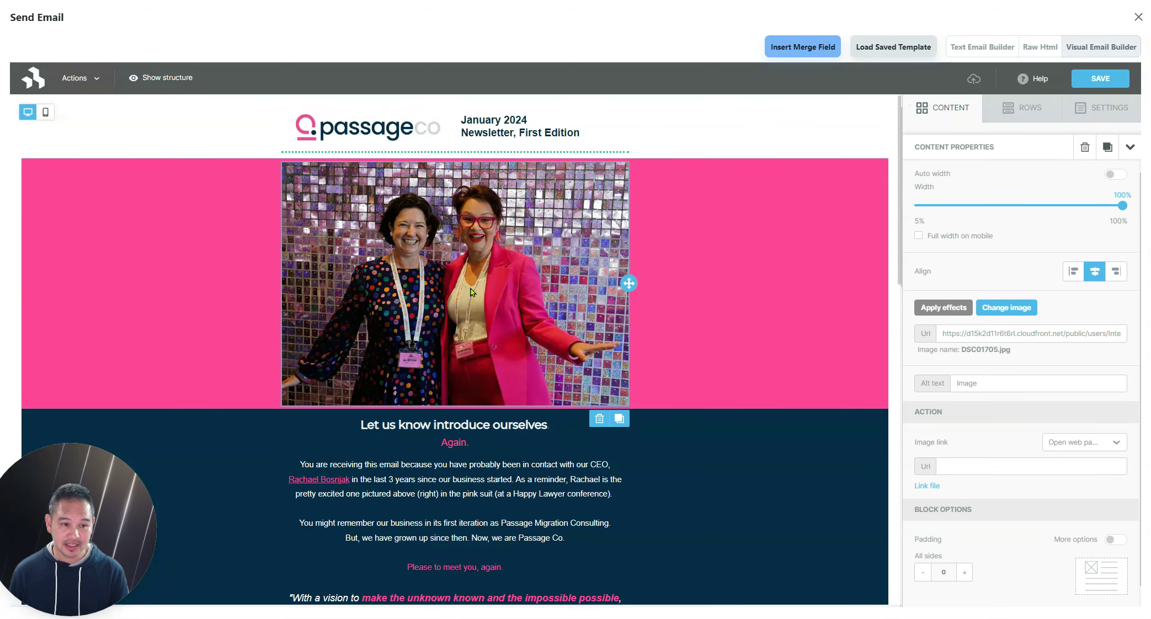
{"action": "scroll", "coordinate": [450, 433], "scroll_direction": "down", "scroll_amount": 2}
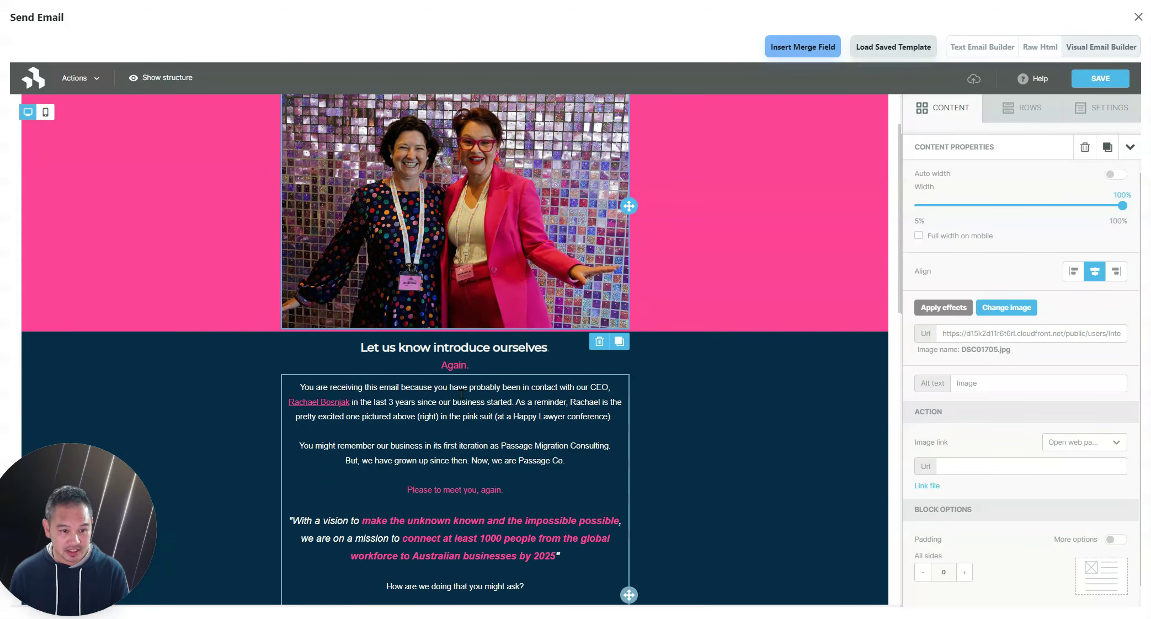
{"action": "scroll", "coordinate": [450, 433], "scroll_direction": "down", "scroll_amount": 10}
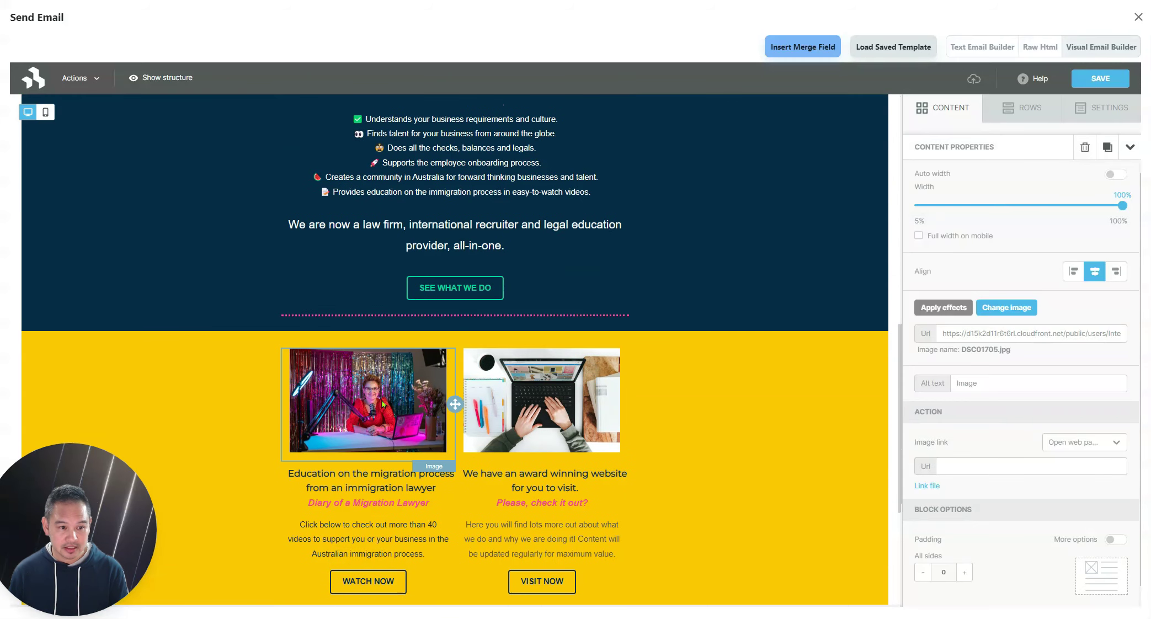
{"action": "scroll", "coordinate": [564, 404], "scroll_direction": "down", "scroll_amount": 3}
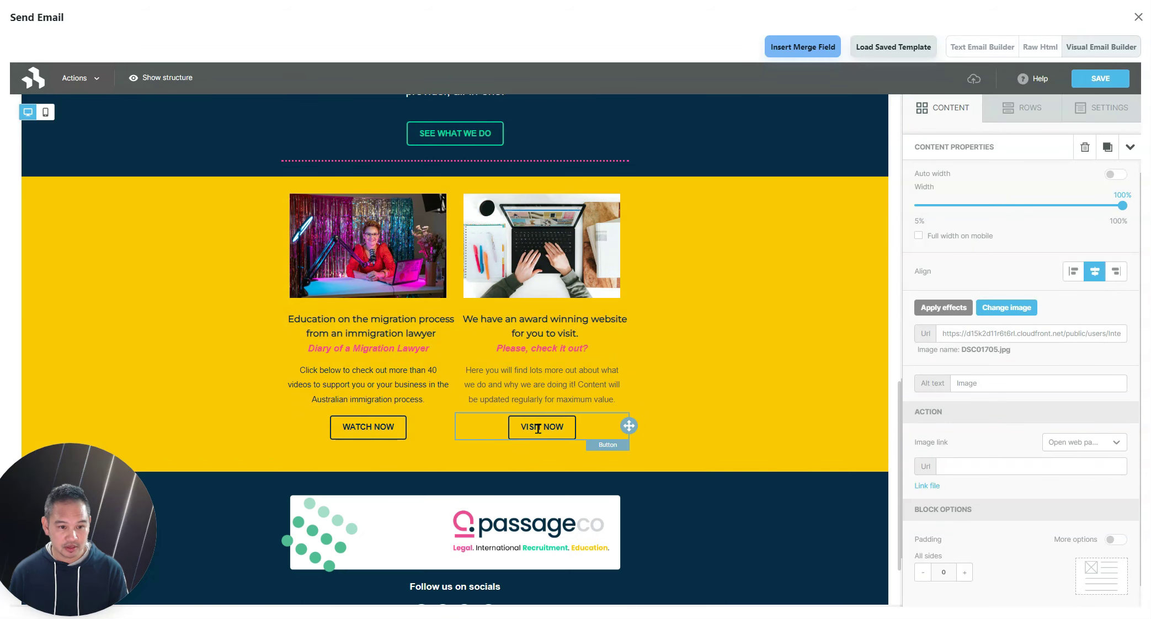
{"action": "scroll", "coordinate": [419, 436], "scroll_direction": "down", "scroll_amount": 2}
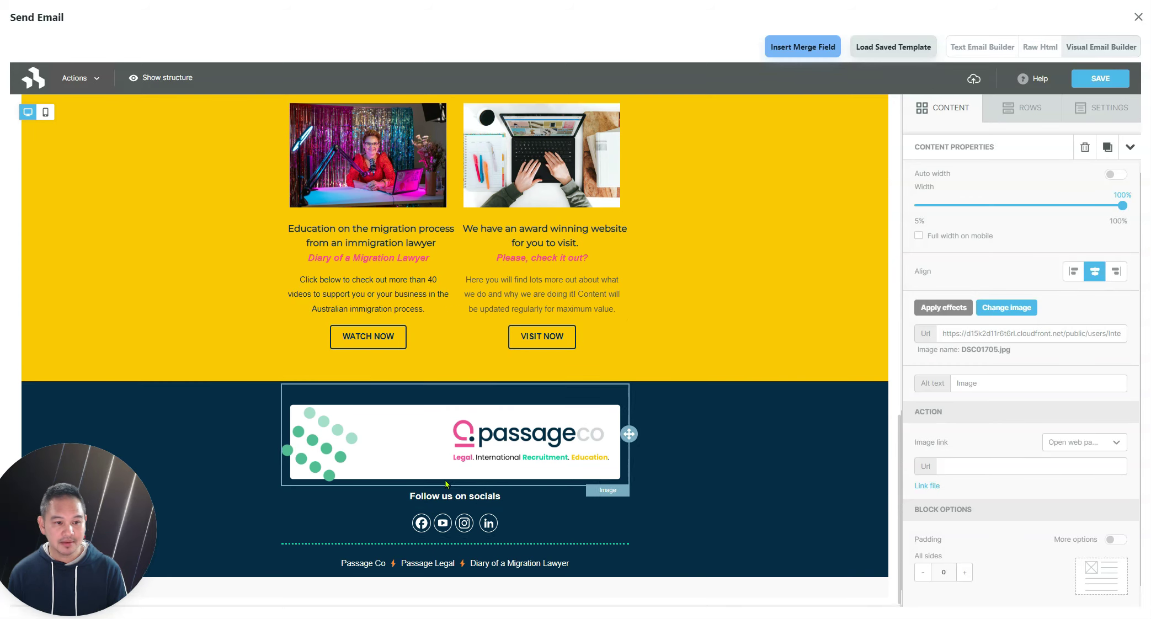
{"action": "scroll", "coordinate": [442, 441], "scroll_direction": "up", "scroll_amount": 10}
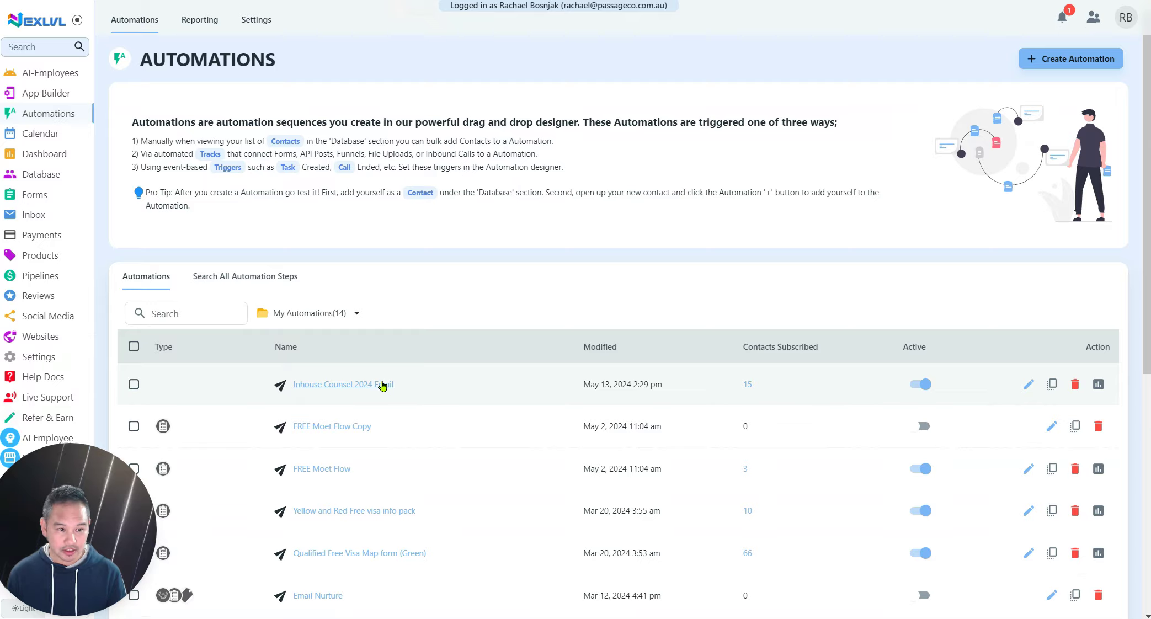
Open the Newsletter Broadcast automation and resume its last saved draft.
{"action": "scroll", "coordinate": [382, 385], "scroll_direction": "down", "scroll_amount": 7}
{"action": "left_click", "coordinate": [332, 530]}
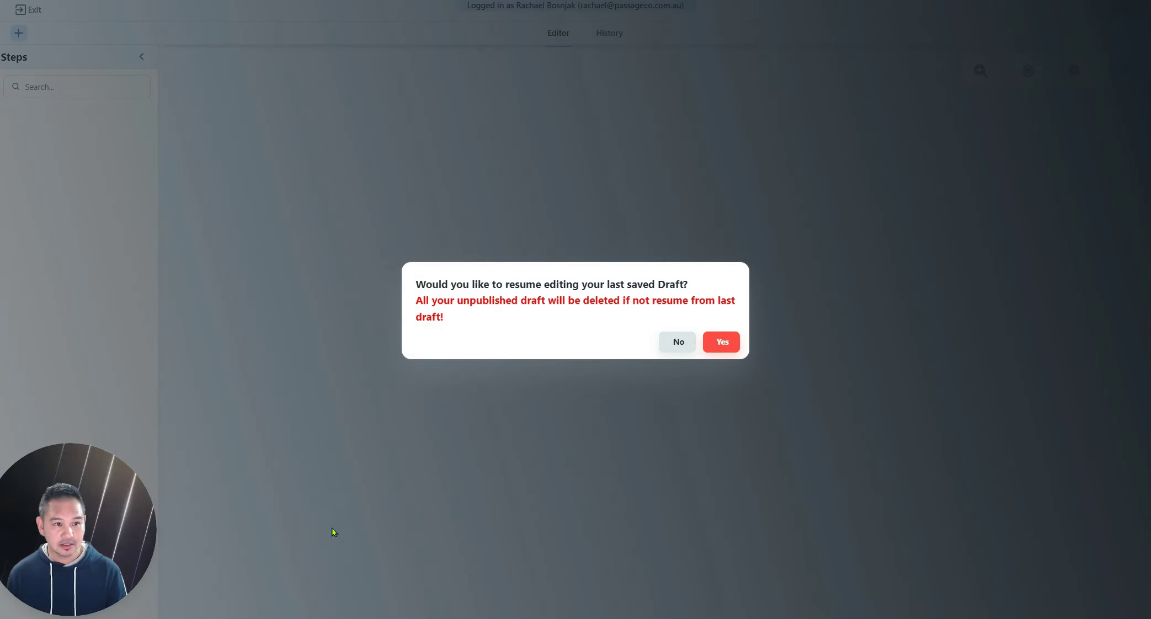
{"action": "left_click", "coordinate": [721, 341]}
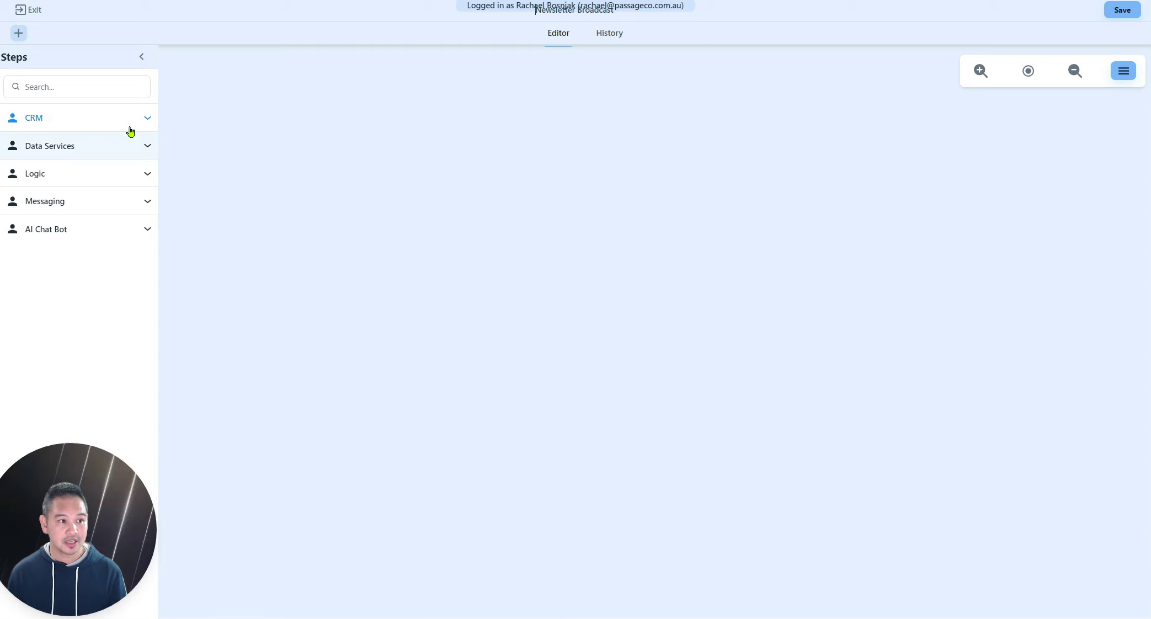
{"action": "left_click", "coordinate": [95, 207]}
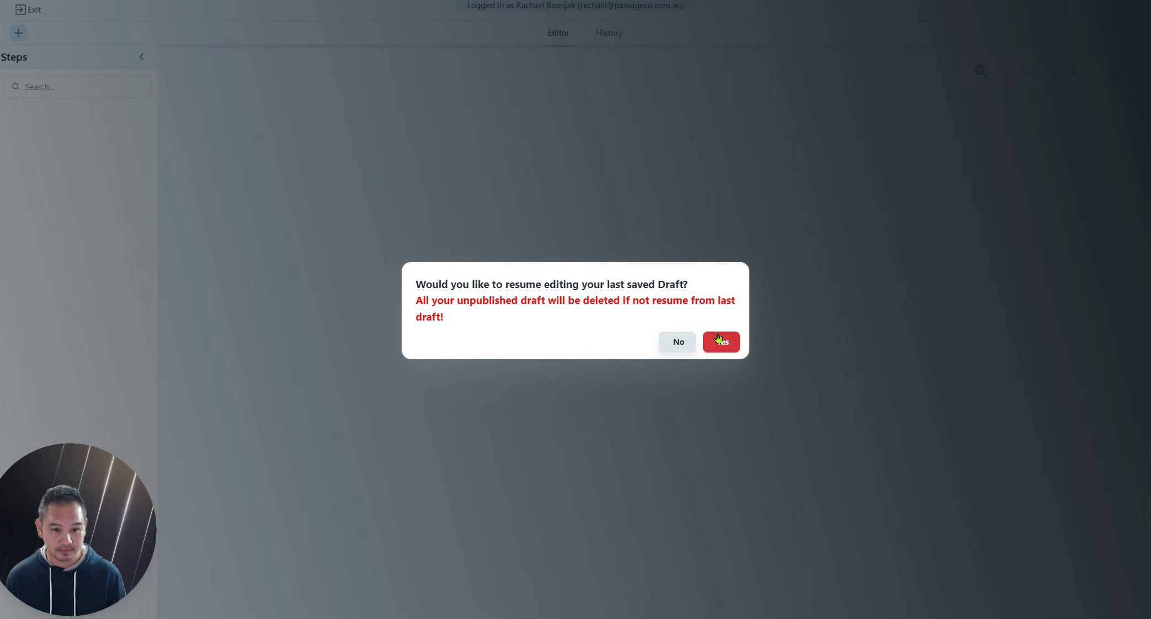
{"action": "left_click", "coordinate": [718, 339]}
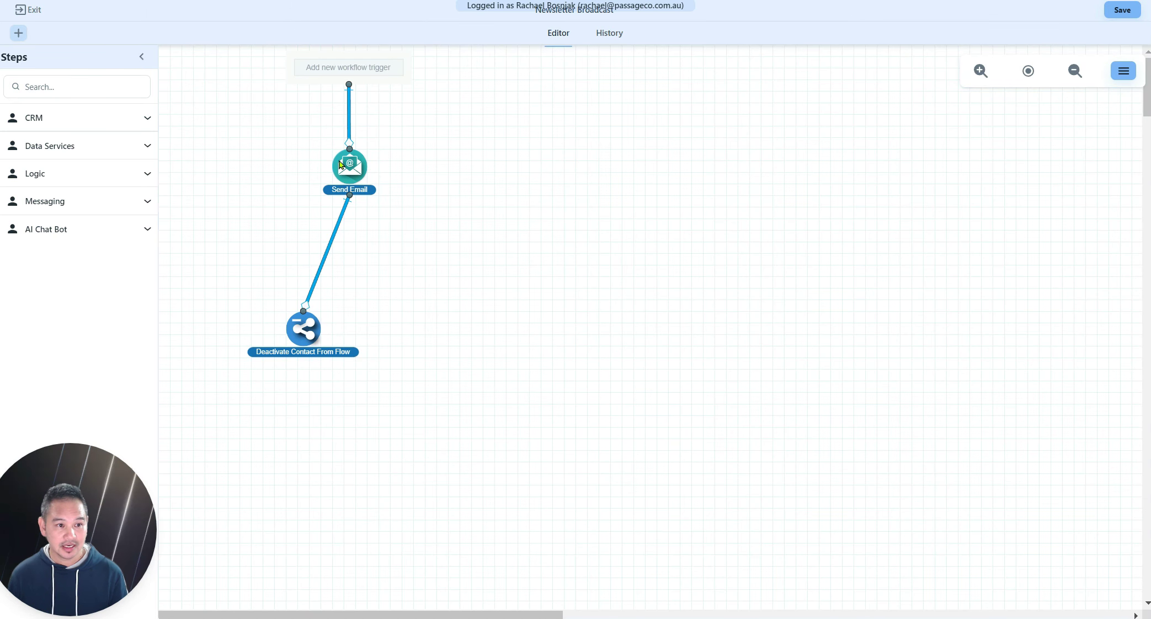
Check the existing Send Email step's settings, then drag a new Send Email step onto the canvas.
{"action": "left_click", "coordinate": [350, 169]}
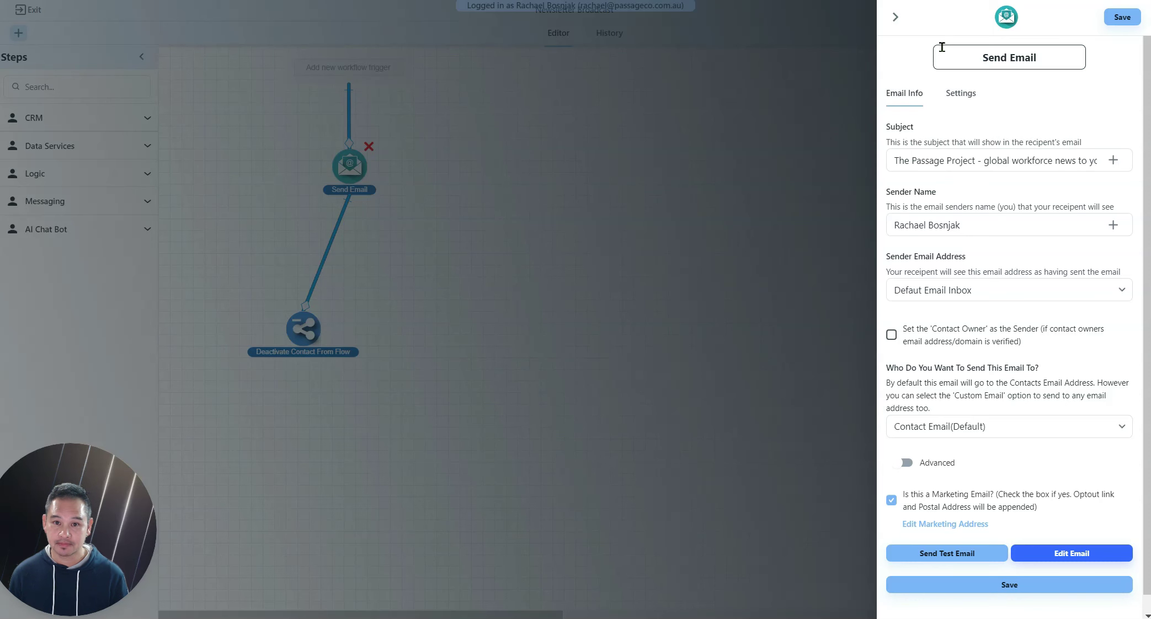
{"action": "left_click", "coordinate": [895, 17]}
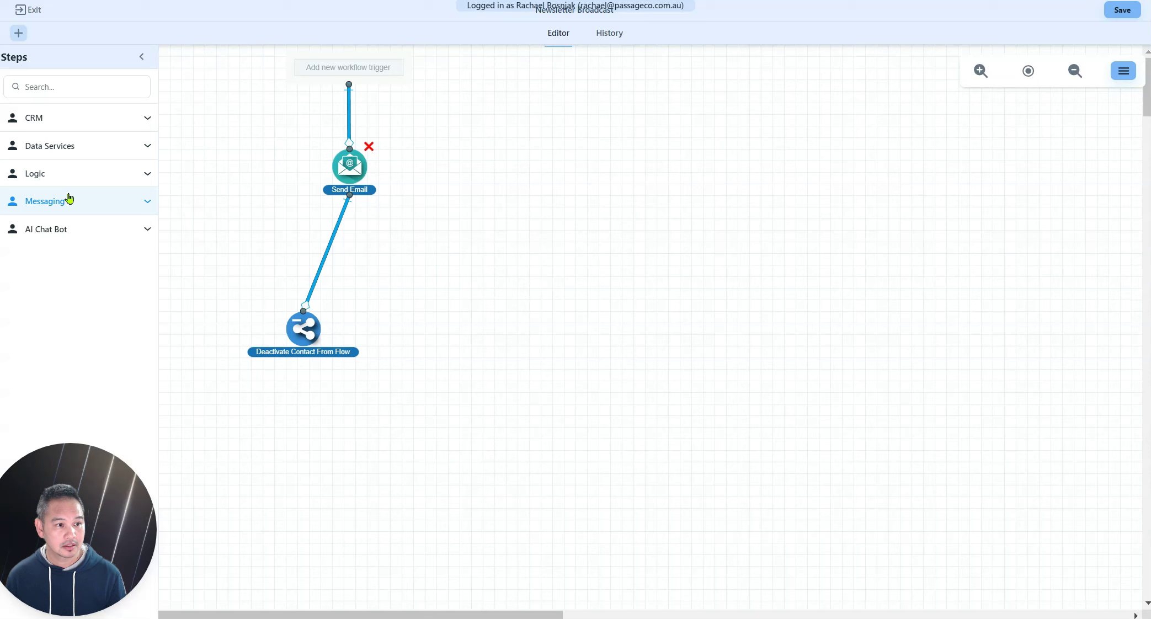
{"action": "left_click", "coordinate": [70, 200]}
{"action": "left_click_drag", "start_coordinate": [56, 259], "coordinate": [571, 297]}
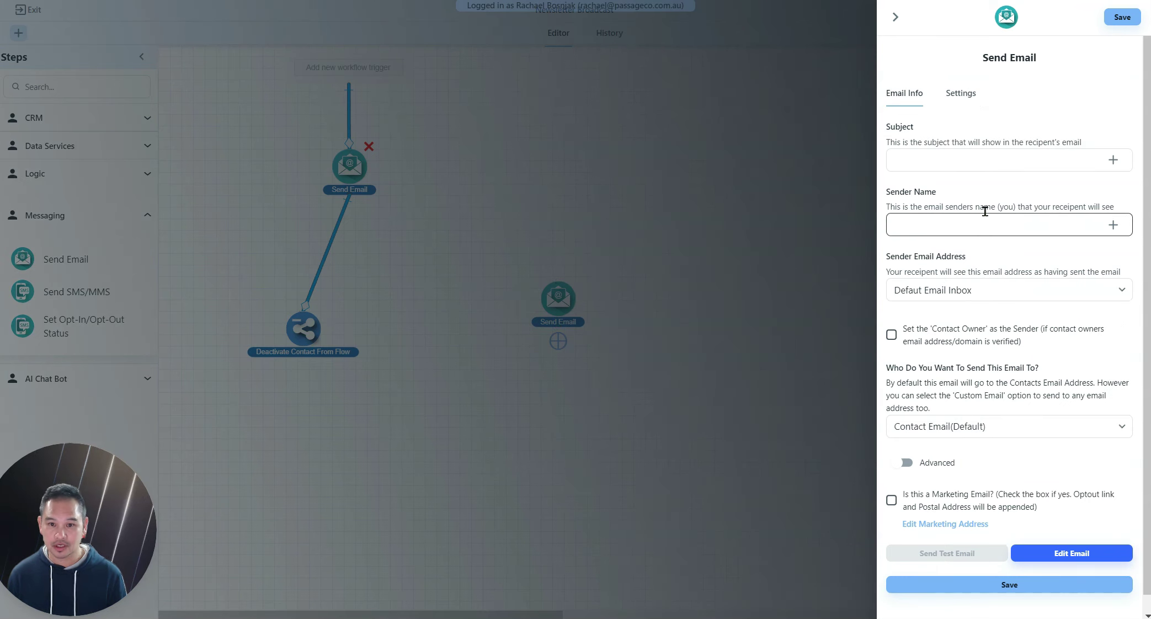
Open the new Send Email step's email body editor, leaving the subject blank.
{"action": "left_click", "coordinate": [928, 160]}
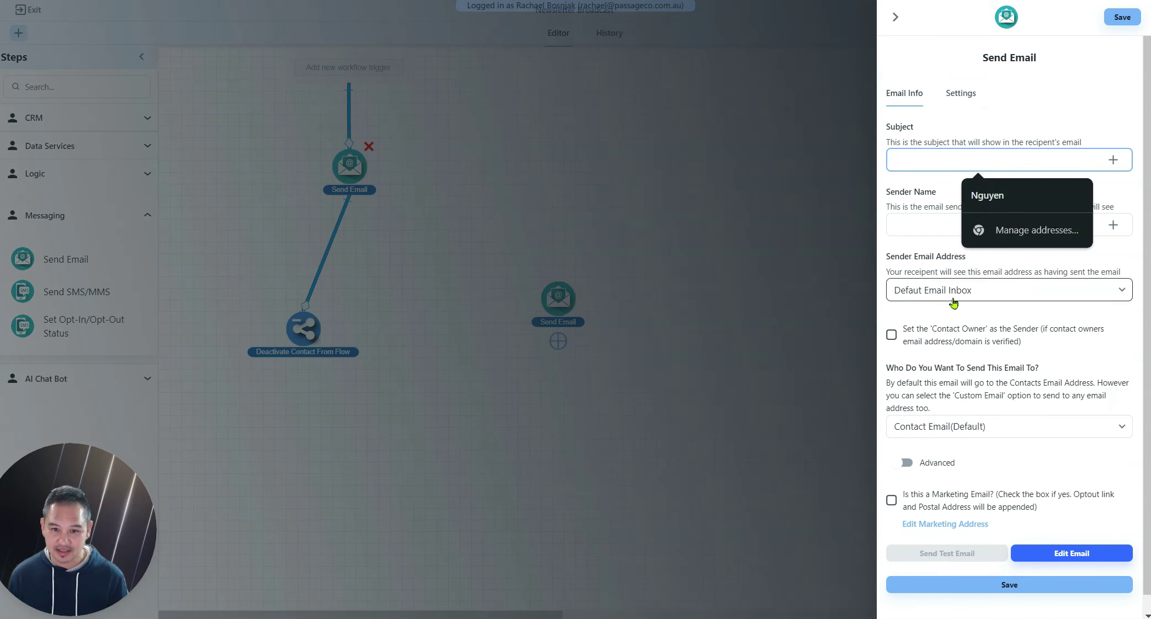
{"action": "left_click", "coordinate": [1092, 558]}
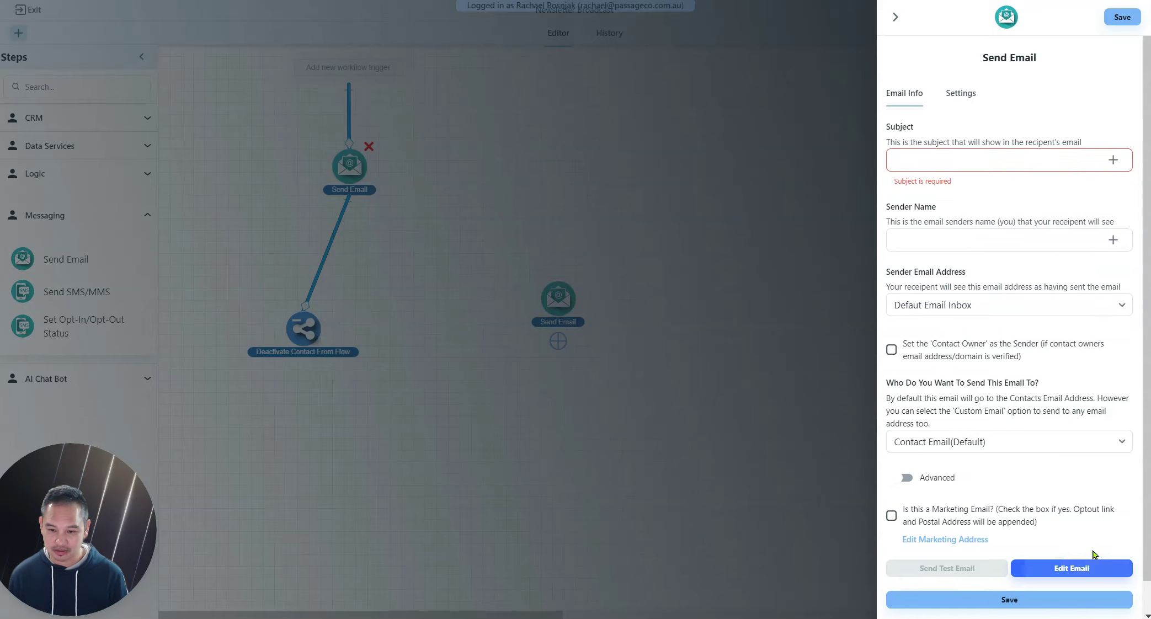
{"action": "left_click", "coordinate": [1089, 564]}
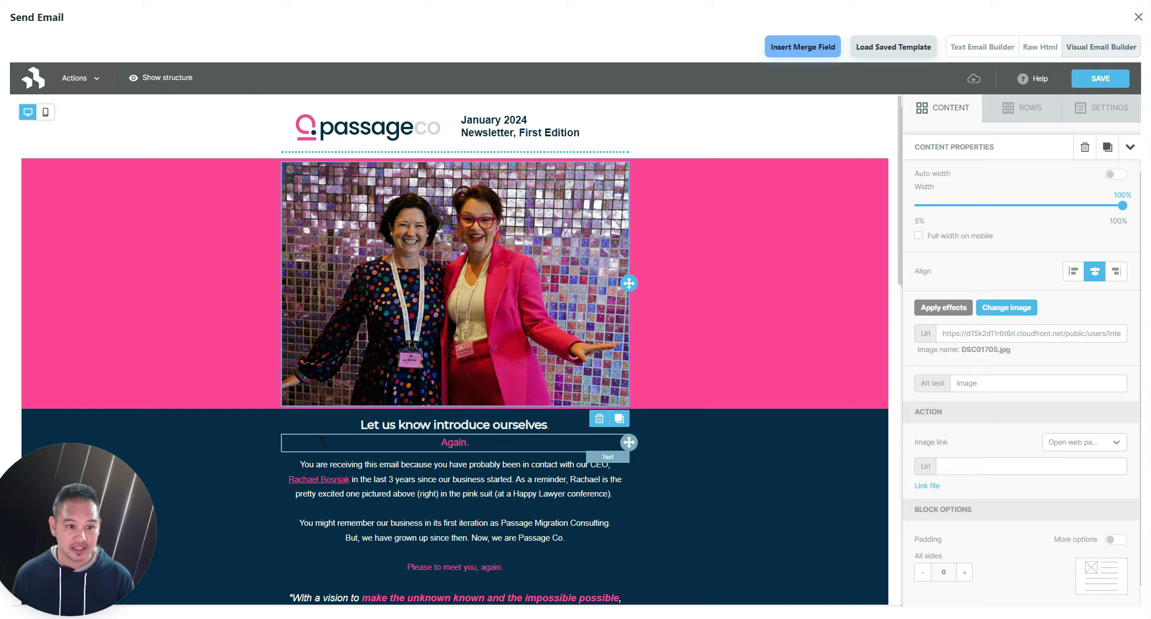
Change the new email's editor from Text Email Builder to Visual Email Builder.
{"action": "scroll", "coordinate": [435, 415], "scroll_direction": "down", "scroll_amount": 4}
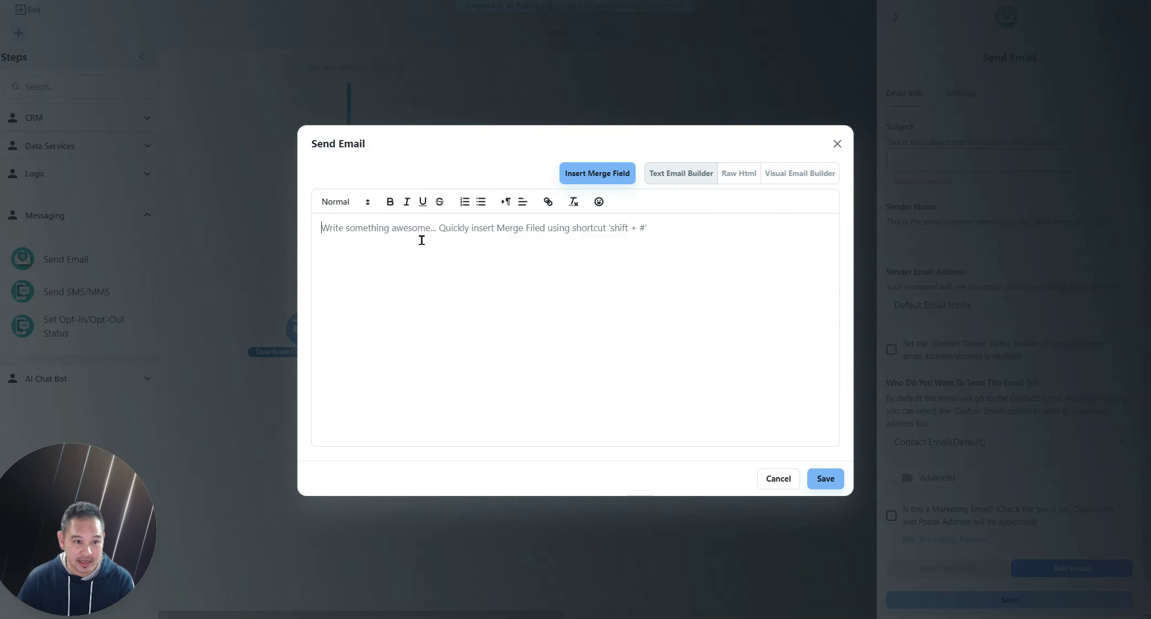
{"action": "left_click", "coordinate": [801, 175]}
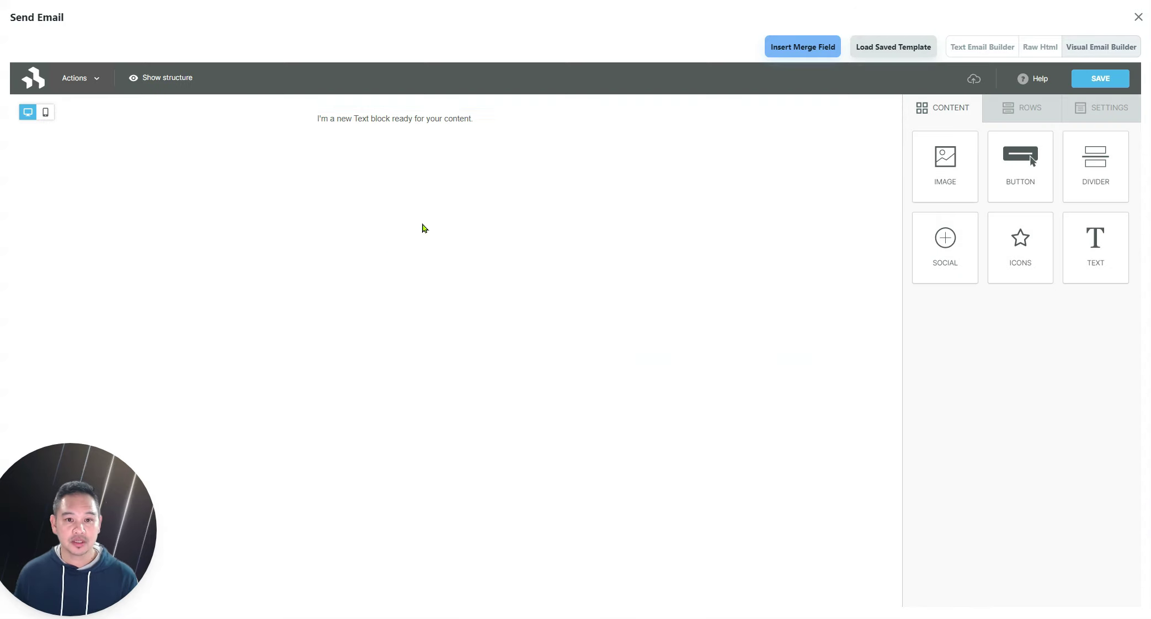
Choose Preview from the builder's Actions menu to preview the email.
{"action": "left_click", "coordinate": [95, 84]}
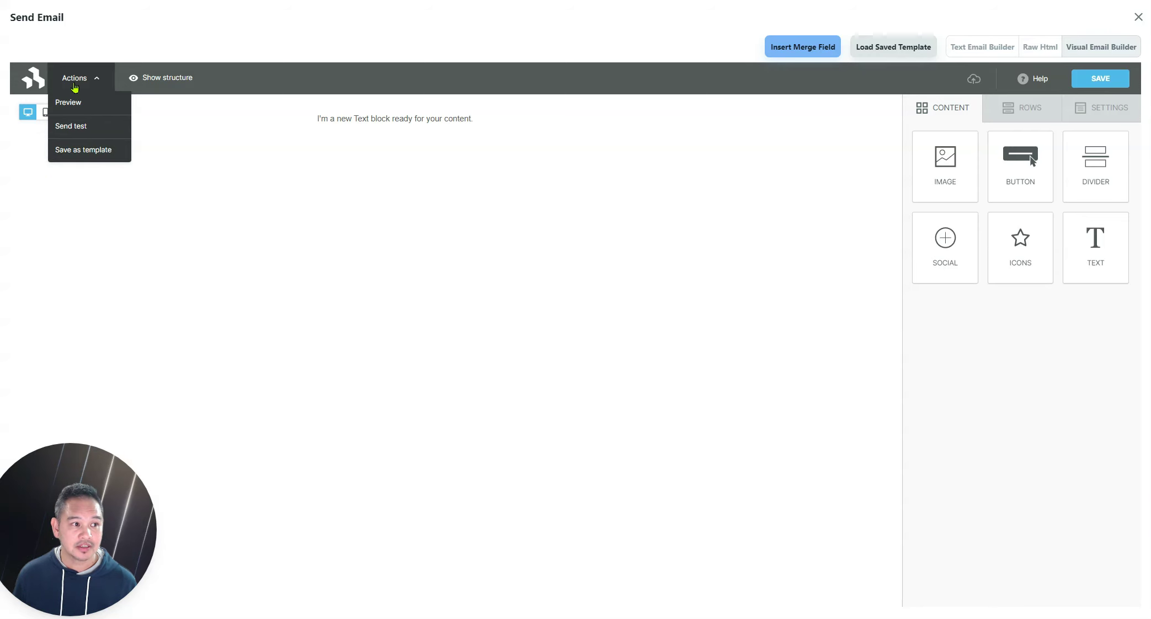
{"action": "left_click", "coordinate": [70, 104]}
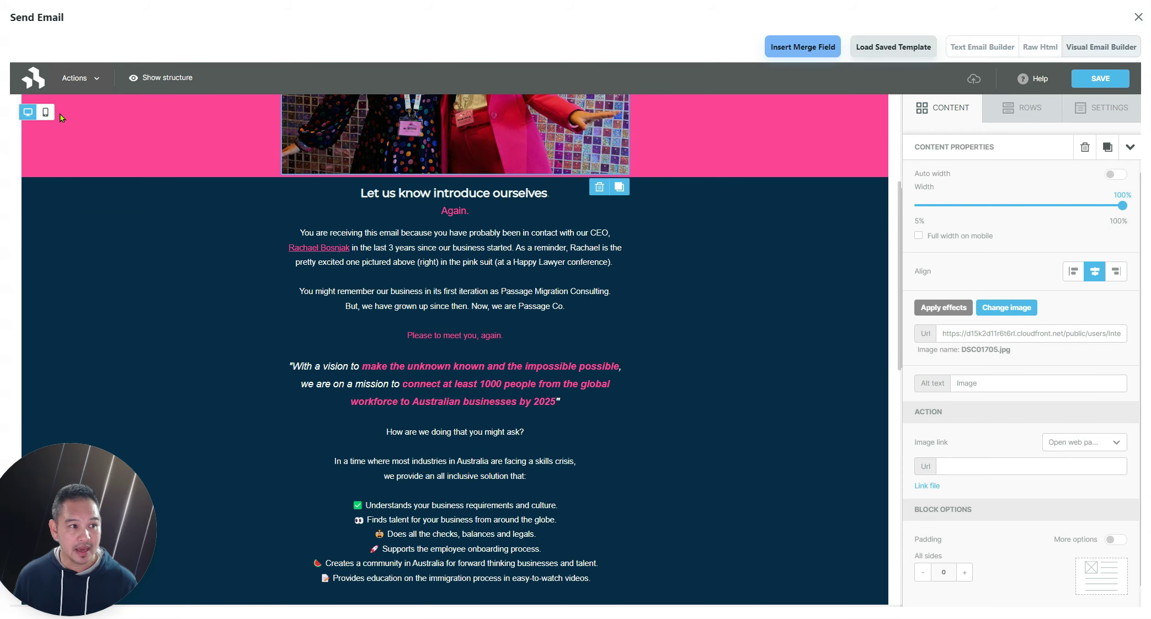
{"action": "left_click", "coordinate": [79, 79]}
{"action": "left_click", "coordinate": [73, 103]}
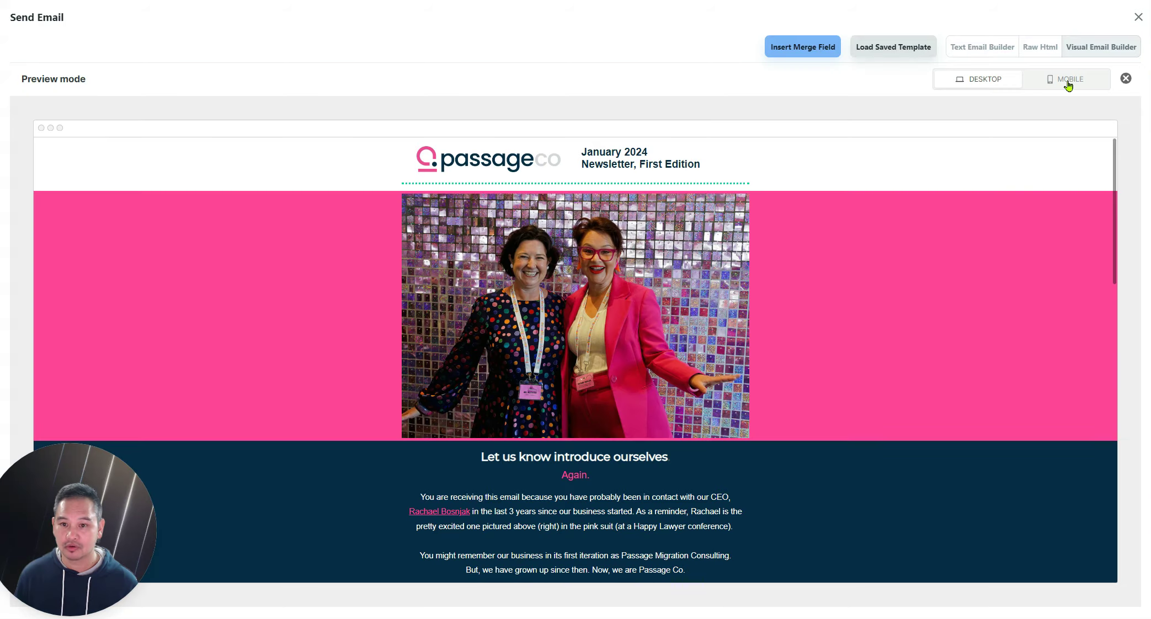
Check the newsletter preview in mobile and desktop layouts, then exit preview.
{"action": "left_click", "coordinate": [1067, 83]}
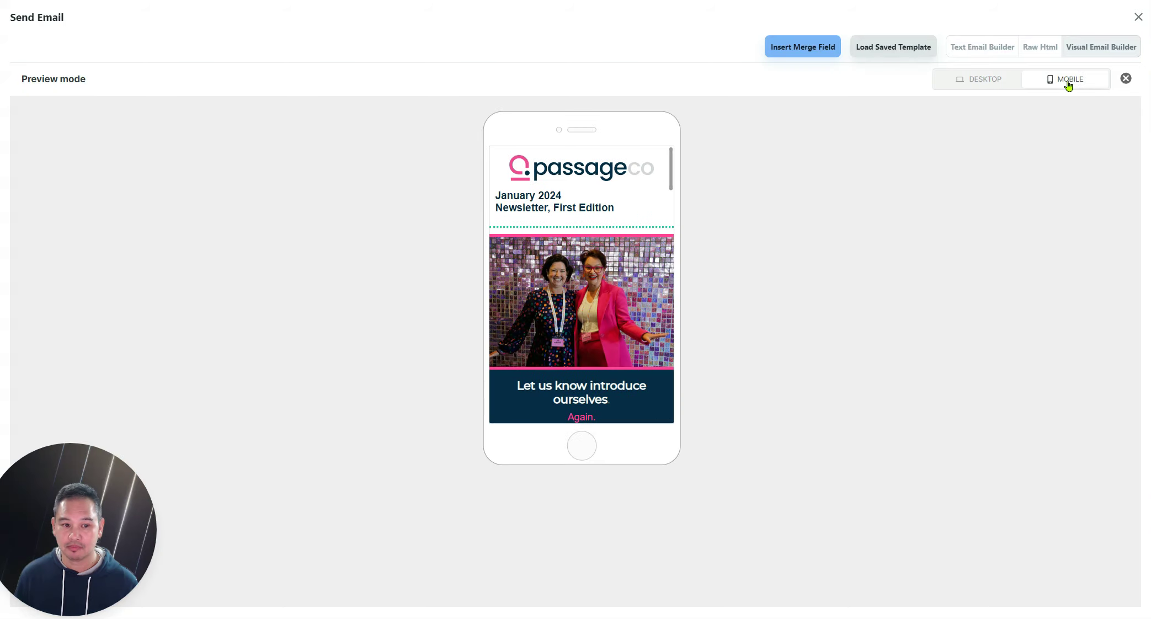
{"action": "scroll", "coordinate": [637, 287], "scroll_direction": "down", "scroll_amount": 15}
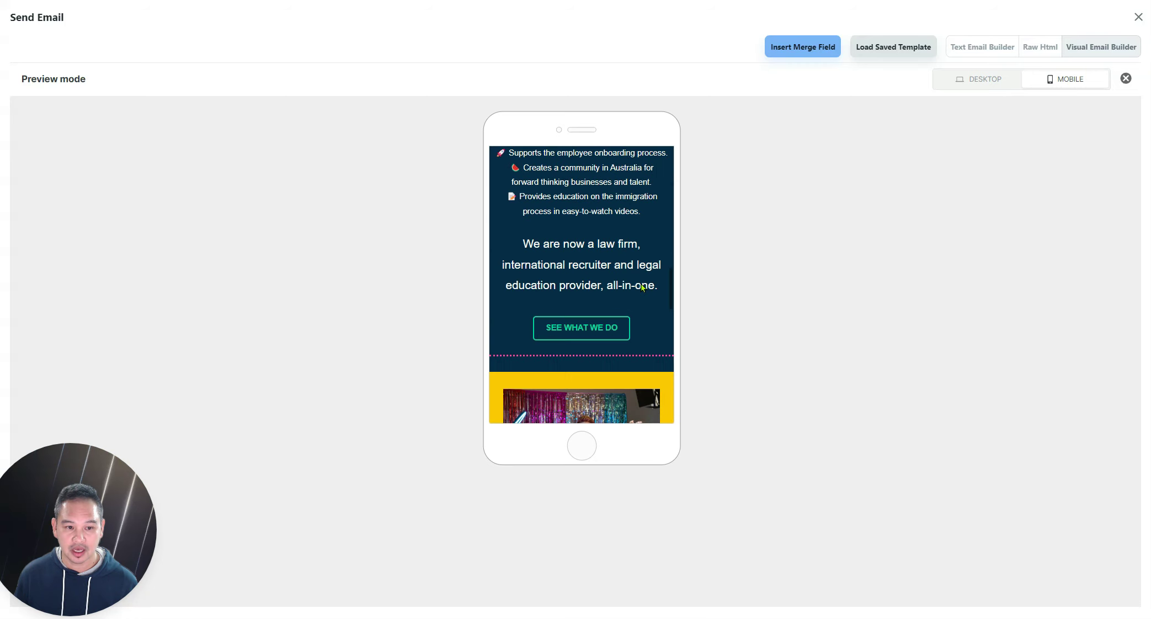
{"action": "scroll", "coordinate": [637, 287], "scroll_direction": "up", "scroll_amount": 15}
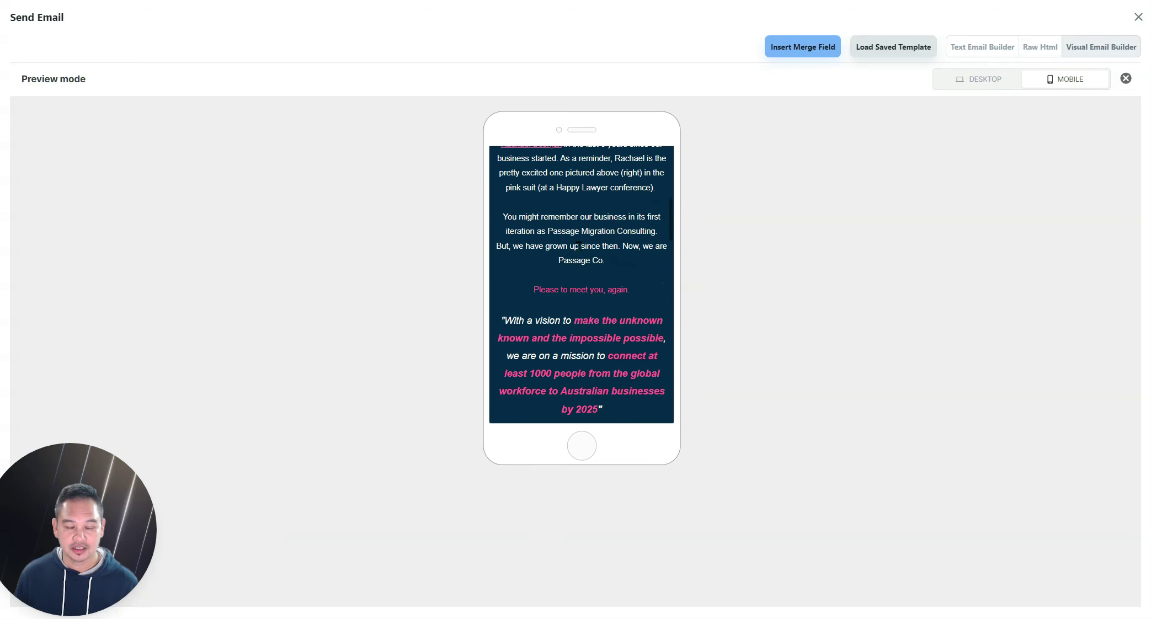
{"action": "scroll", "coordinate": [587, 284], "scroll_direction": "down", "scroll_amount": 4}
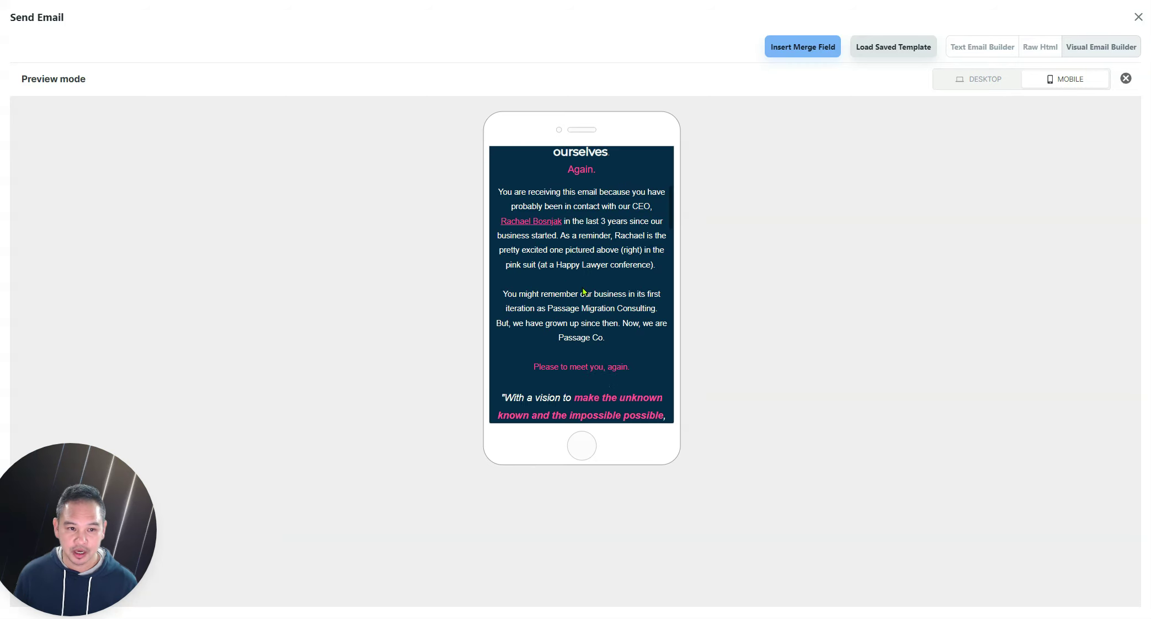
{"action": "left_click", "coordinate": [985, 79]}
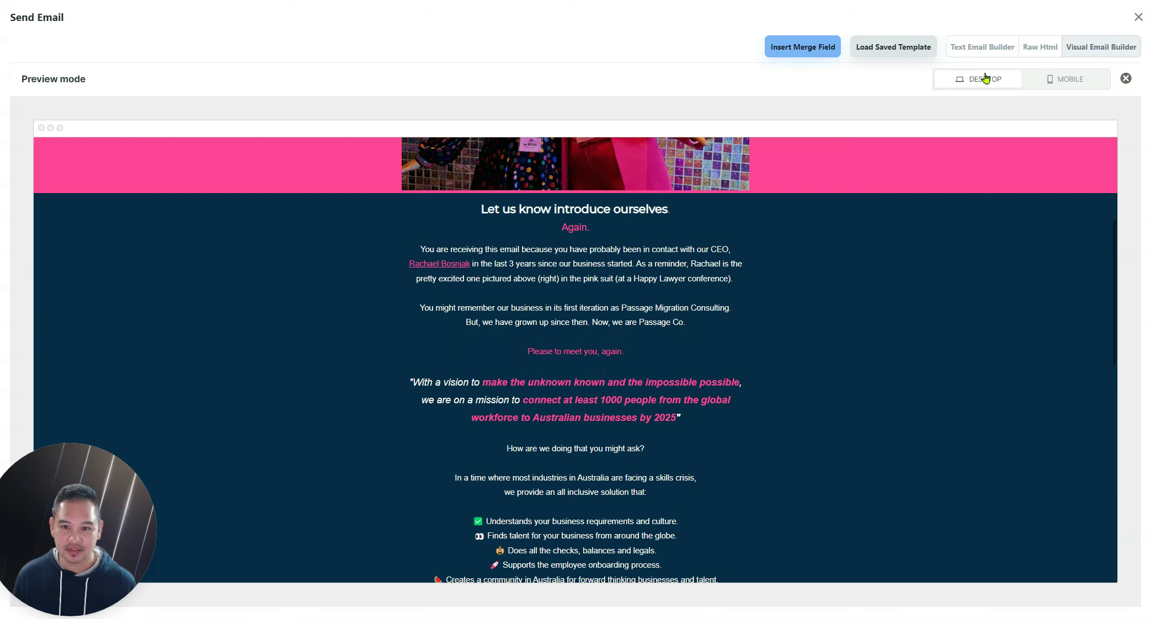
{"action": "scroll", "coordinate": [626, 264], "scroll_direction": "up", "scroll_amount": 5}
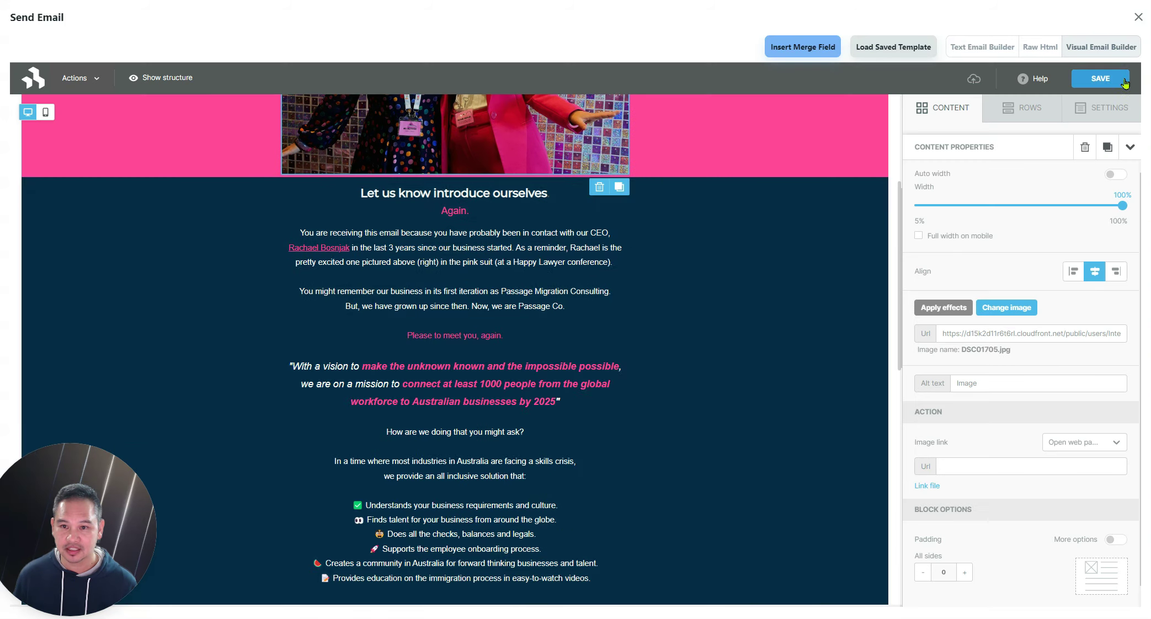
{"action": "left_click", "coordinate": [1125, 78]}
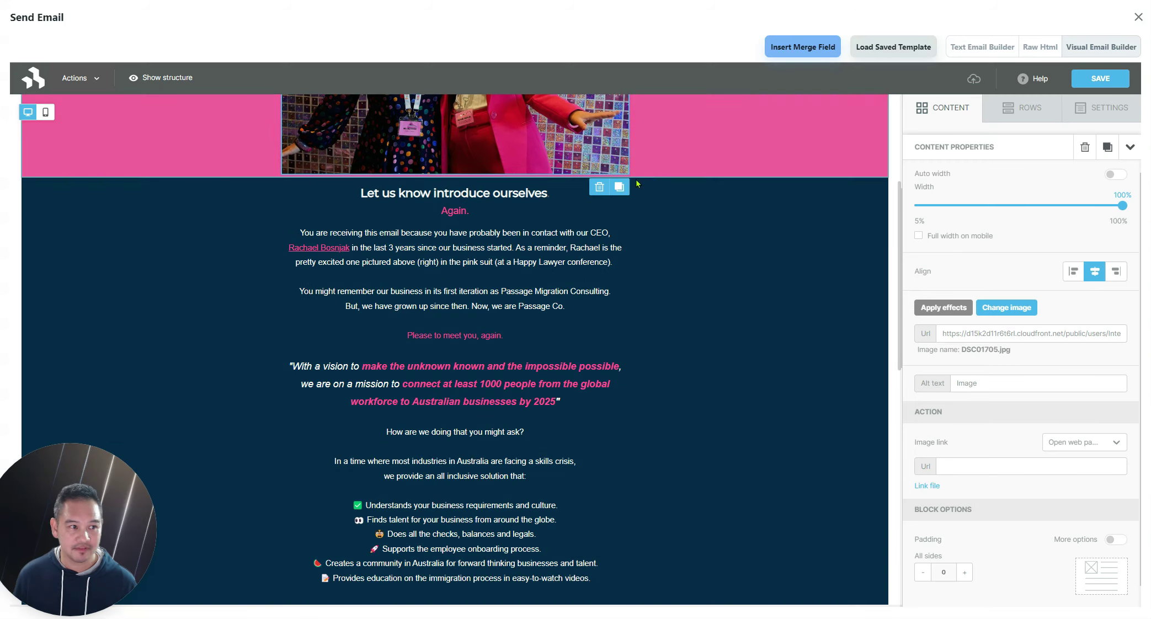
{"action": "left_click", "coordinate": [45, 112]}
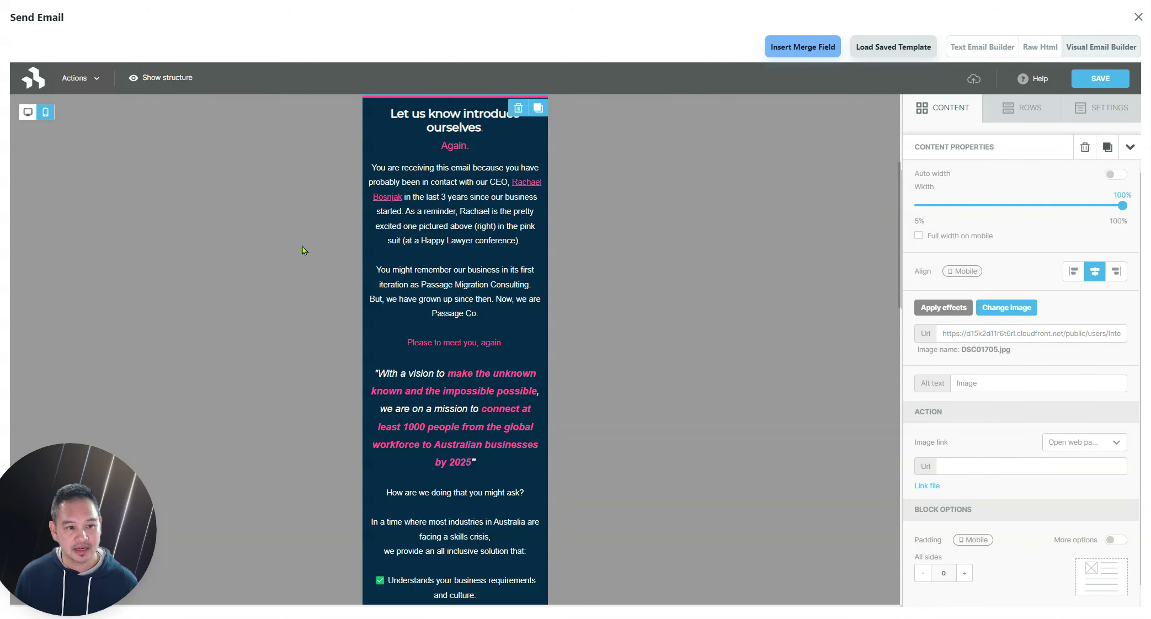
{"action": "scroll", "coordinate": [440, 262], "scroll_direction": "up", "scroll_amount": 4}
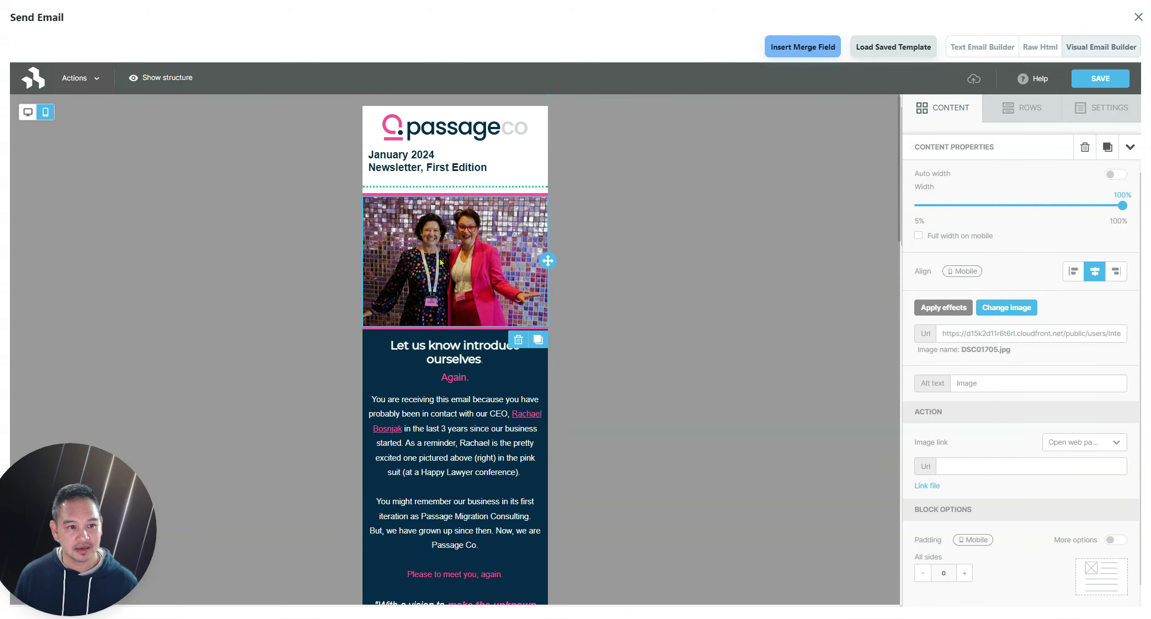
{"action": "left_click", "coordinate": [27, 113]}
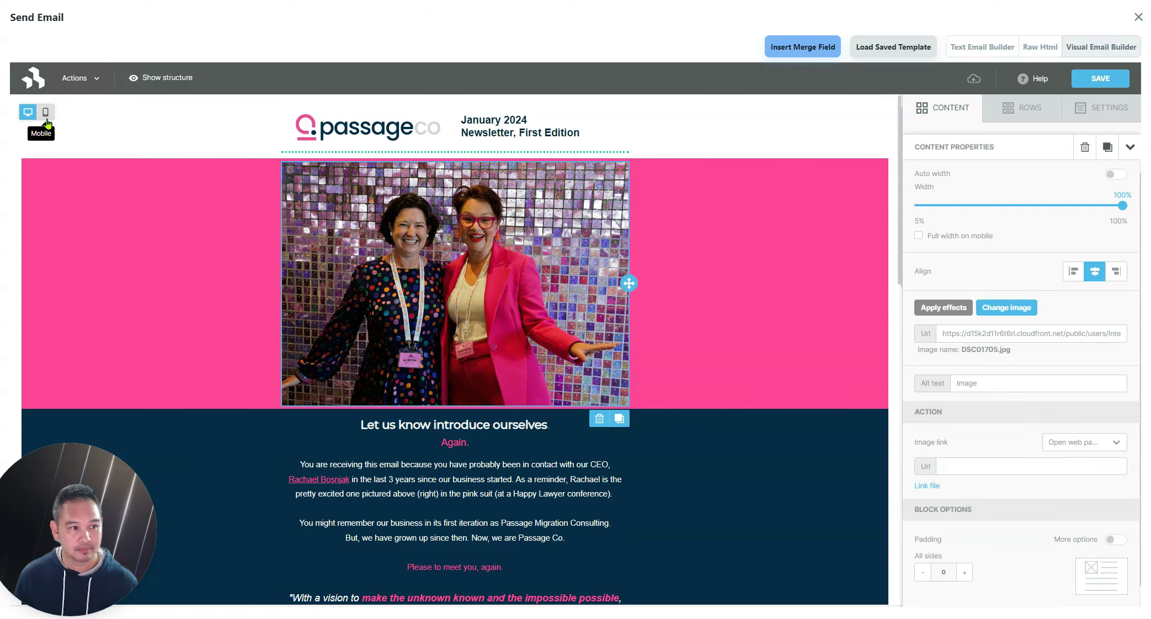
{"action": "left_click", "coordinate": [894, 47]}
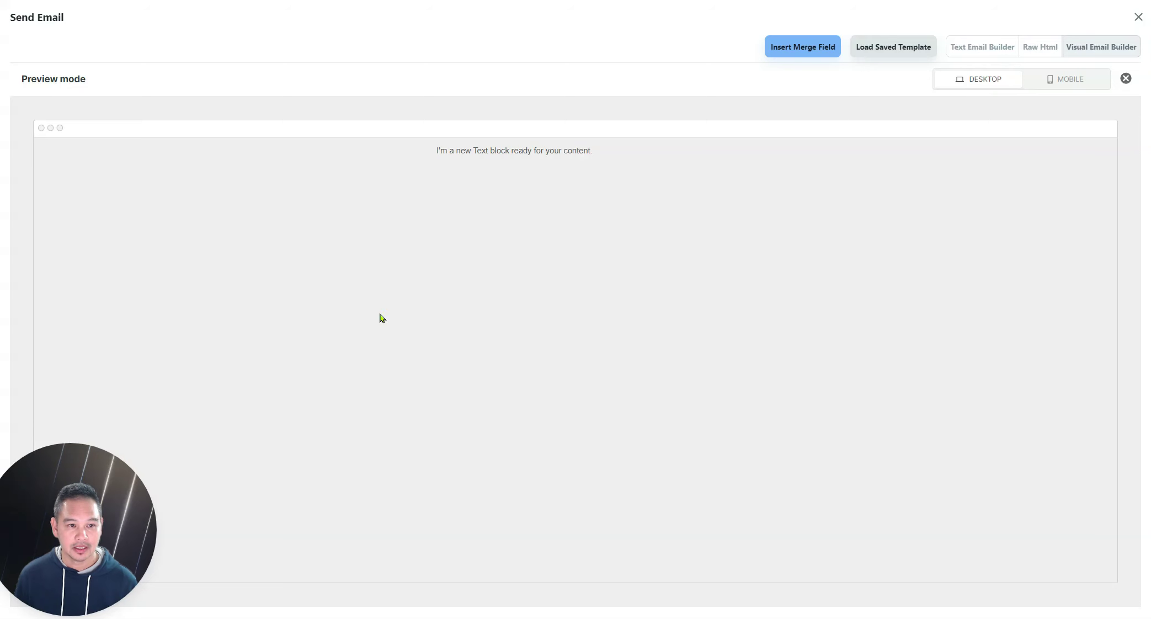
Scroll through the Load Saved Template gallery and close it without choosing a template.
{"action": "left_click", "coordinate": [880, 56]}
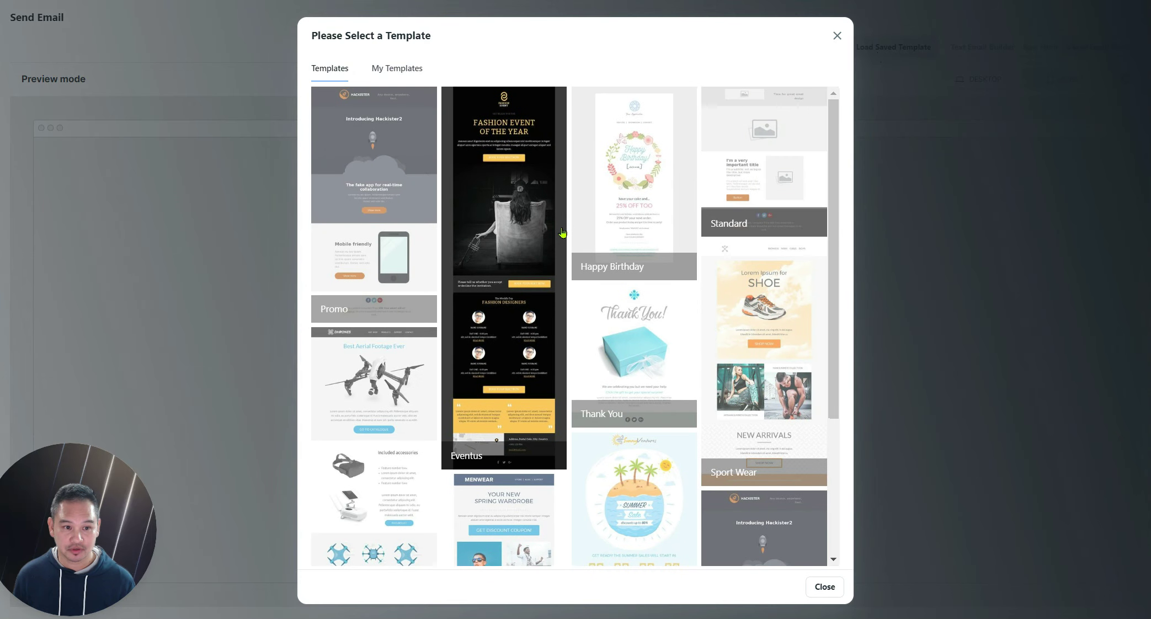
{"action": "scroll", "coordinate": [491, 229], "scroll_direction": "down", "scroll_amount": 3}
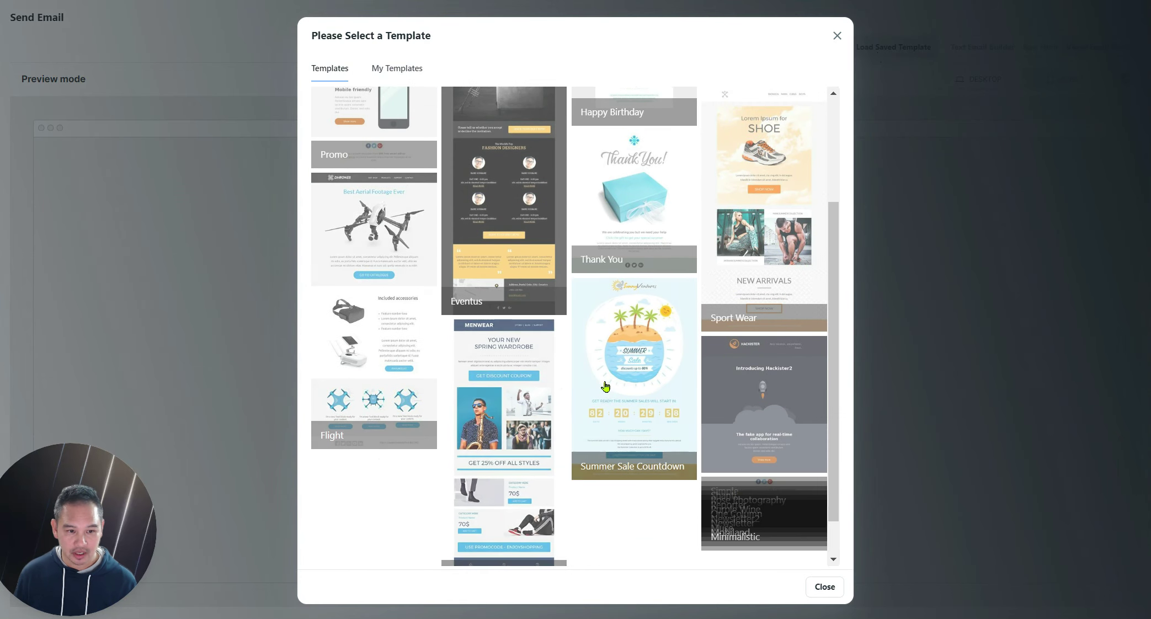
{"action": "scroll", "coordinate": [452, 403], "scroll_direction": "down", "scroll_amount": 1}
{"action": "scroll", "coordinate": [520, 327], "scroll_direction": "up", "scroll_amount": 3}
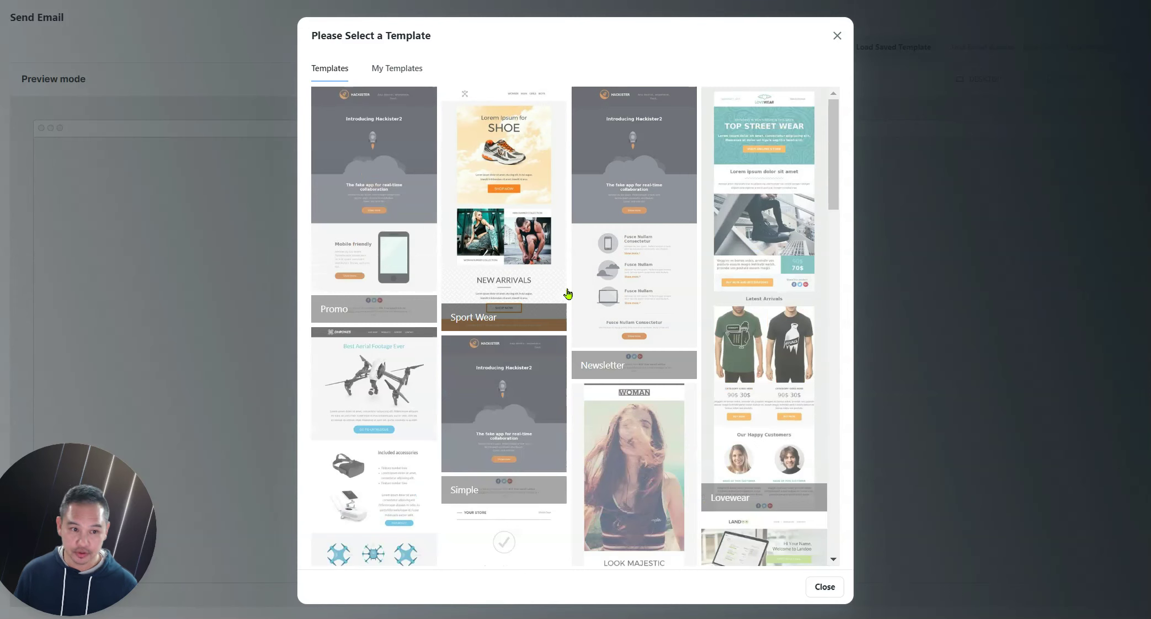
{"action": "scroll", "coordinate": [604, 295], "scroll_direction": "down", "scroll_amount": 5}
{"action": "scroll", "coordinate": [519, 331], "scroll_direction": "down", "scroll_amount": 4}
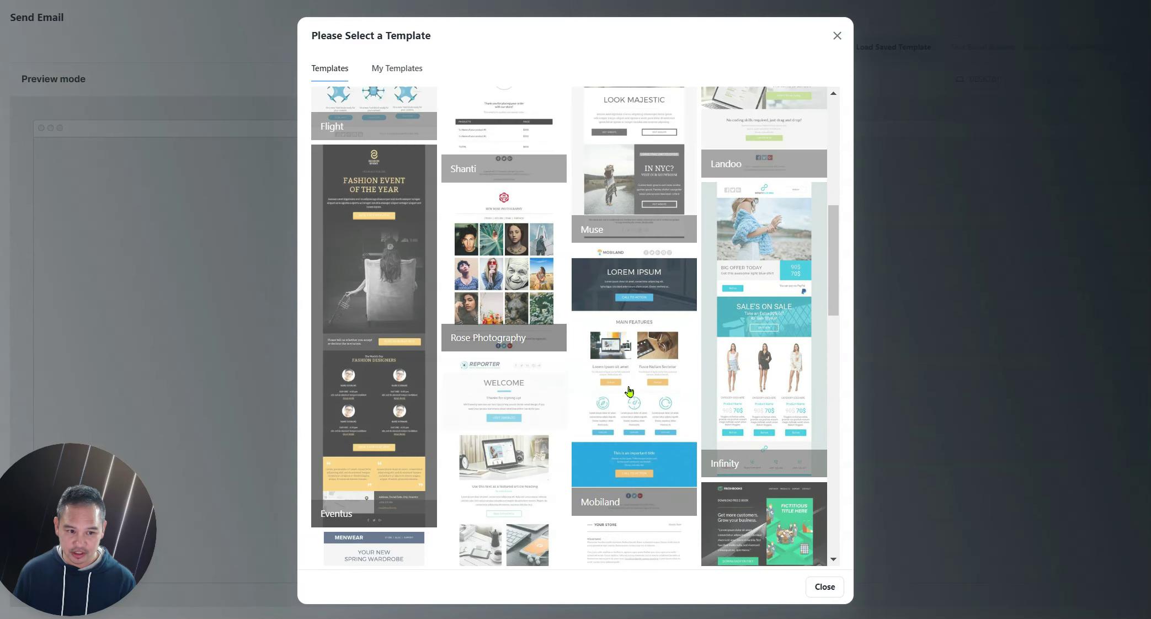
{"action": "scroll", "coordinate": [538, 300], "scroll_direction": "down", "scroll_amount": 6}
{"action": "scroll", "coordinate": [634, 420], "scroll_direction": "down", "scroll_amount": 2}
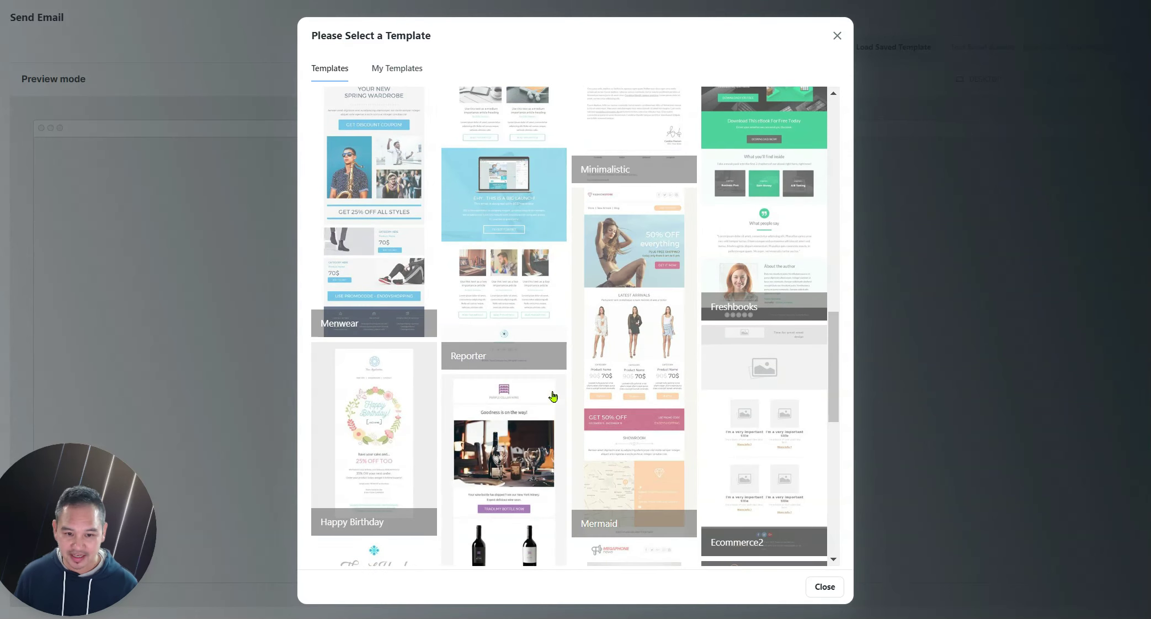
{"action": "scroll", "coordinate": [648, 377], "scroll_direction": "down", "scroll_amount": 4}
{"action": "scroll", "coordinate": [525, 398], "scroll_direction": "down", "scroll_amount": 2}
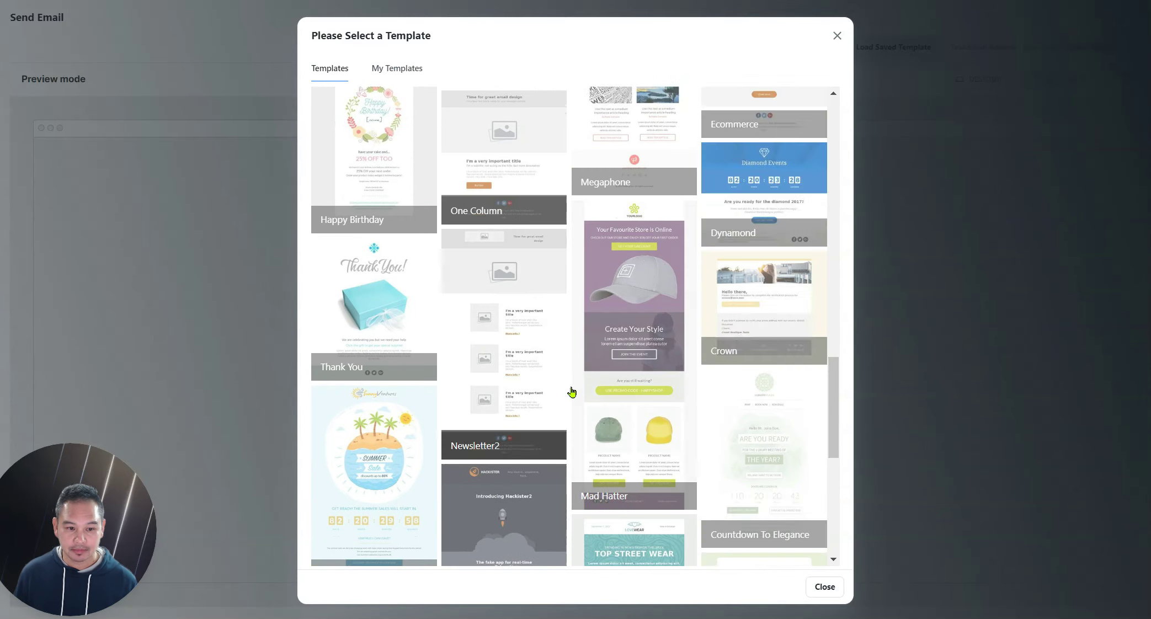
{"action": "scroll", "coordinate": [519, 405], "scroll_direction": "down", "scroll_amount": 3}
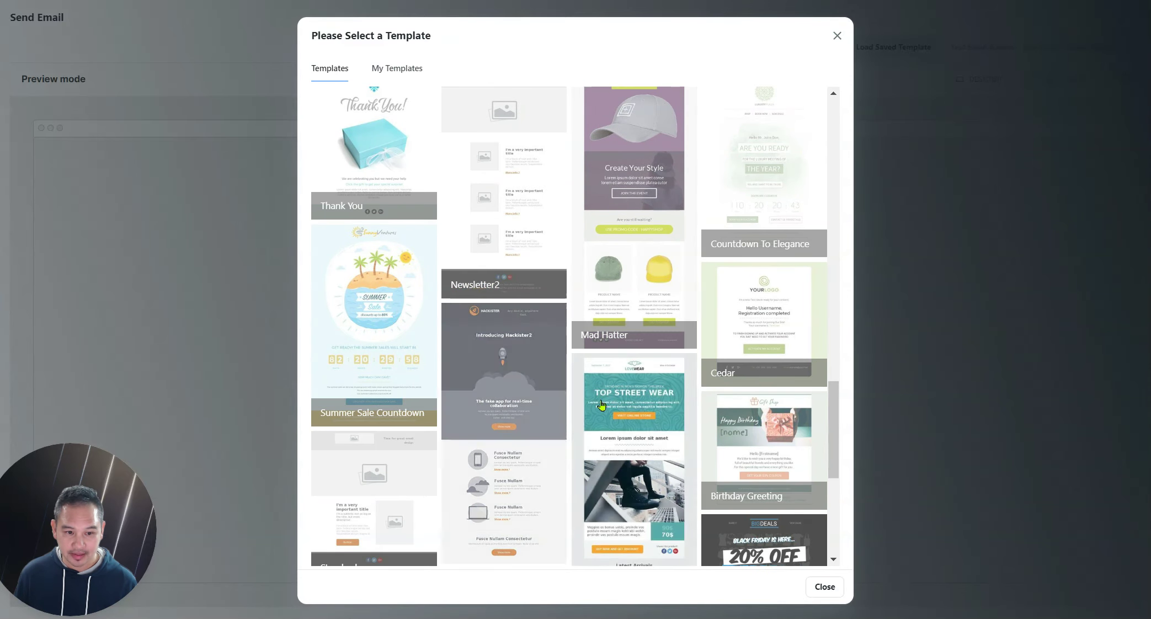
{"action": "scroll", "coordinate": [513, 386], "scroll_direction": "up", "scroll_amount": 6}
{"action": "scroll", "coordinate": [505, 326], "scroll_direction": "up", "scroll_amount": 2}
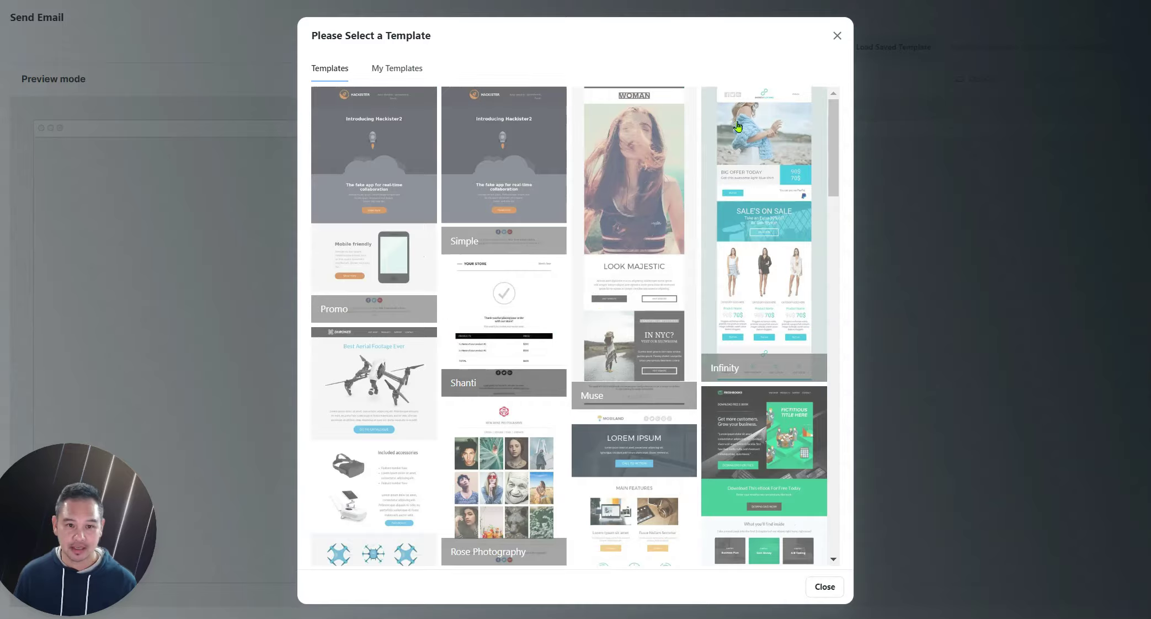
{"action": "left_click", "coordinate": [836, 36]}
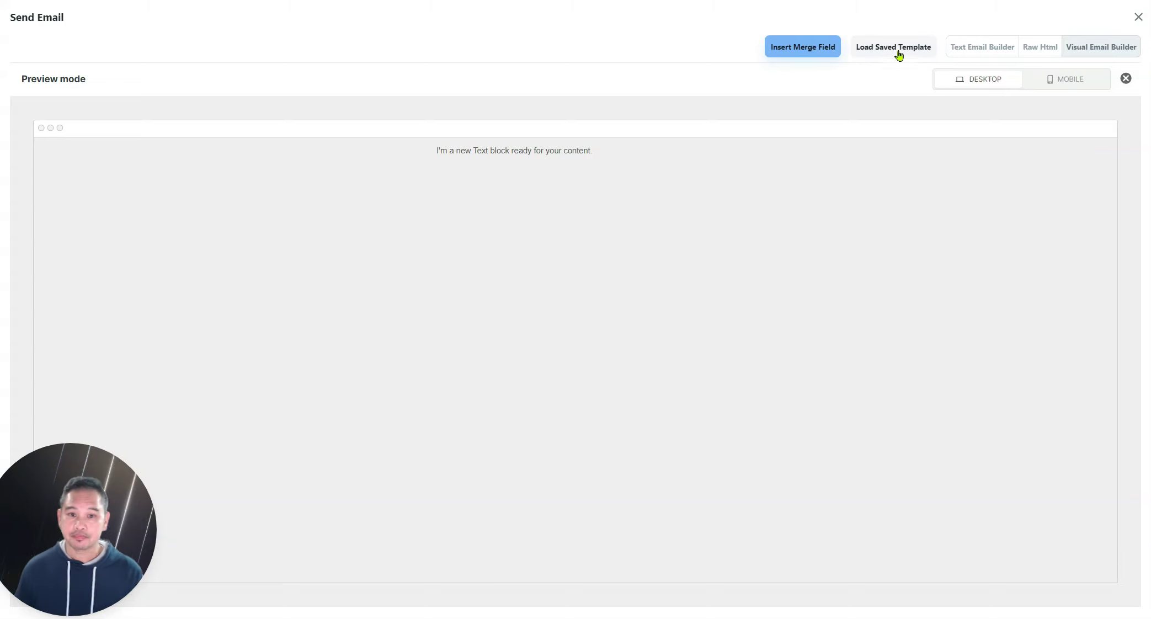
Reopen the saved template picker and close it again without loading a template.
{"action": "left_click", "coordinate": [880, 47]}
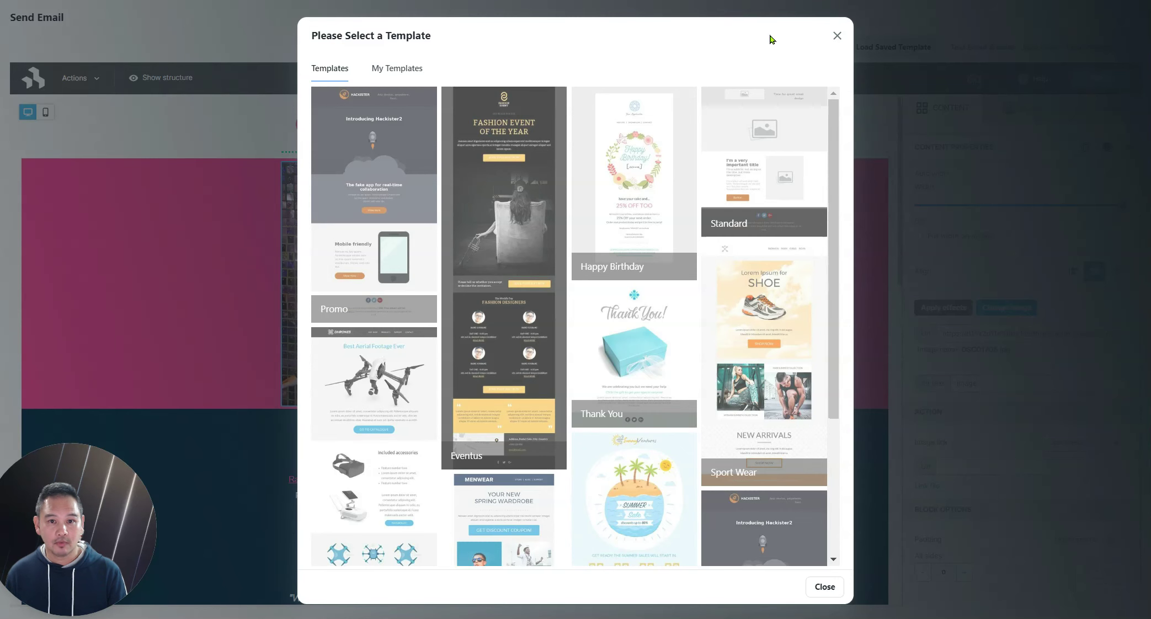
{"action": "left_click", "coordinate": [837, 35]}
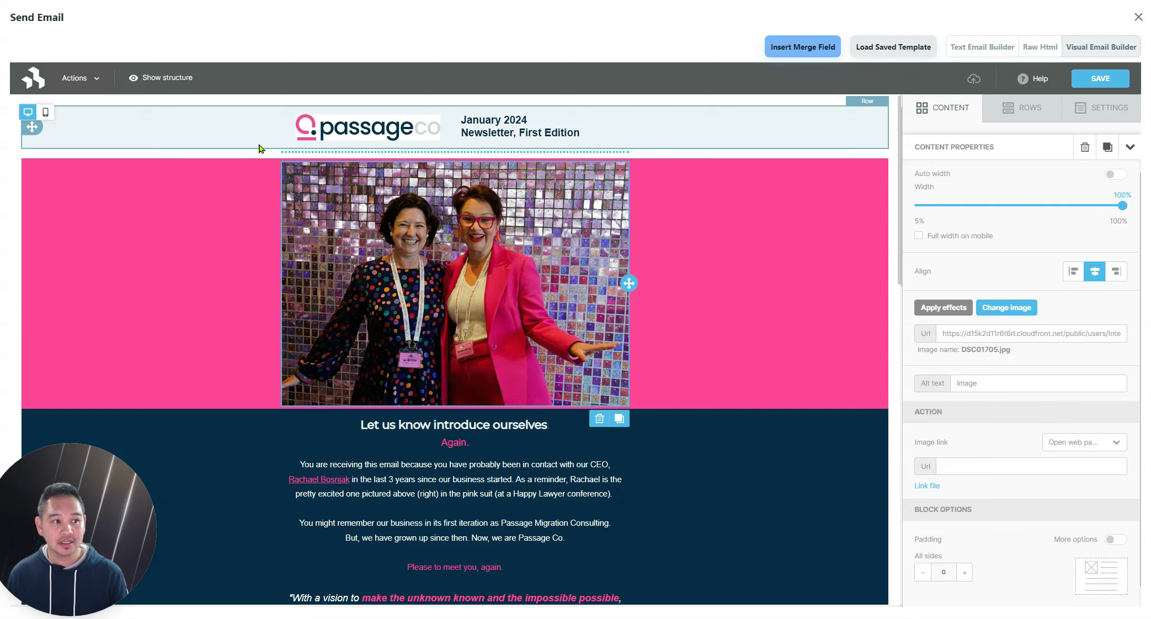
{"action": "left_click", "coordinate": [78, 79]}
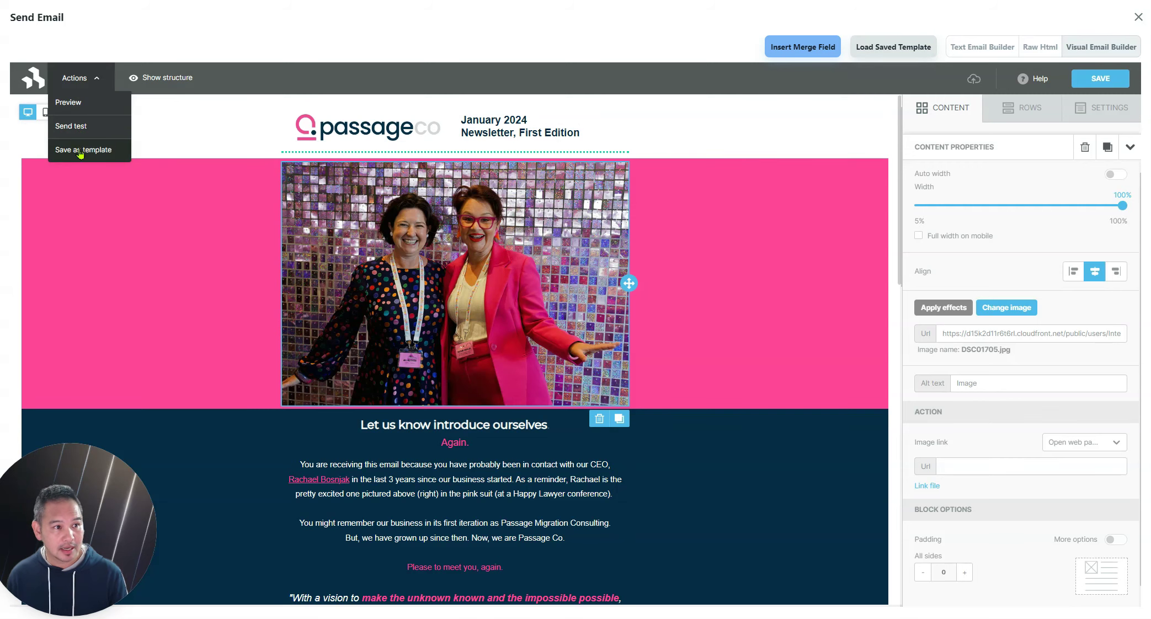
{"action": "left_click", "coordinate": [918, 48]}
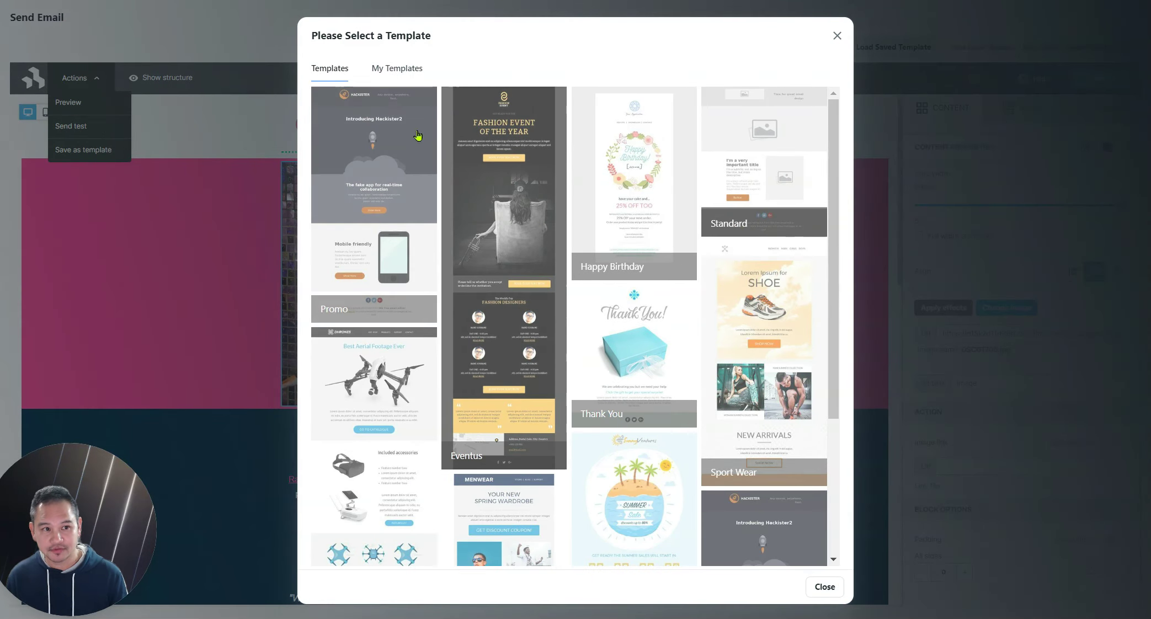
{"action": "left_click", "coordinate": [401, 75]}
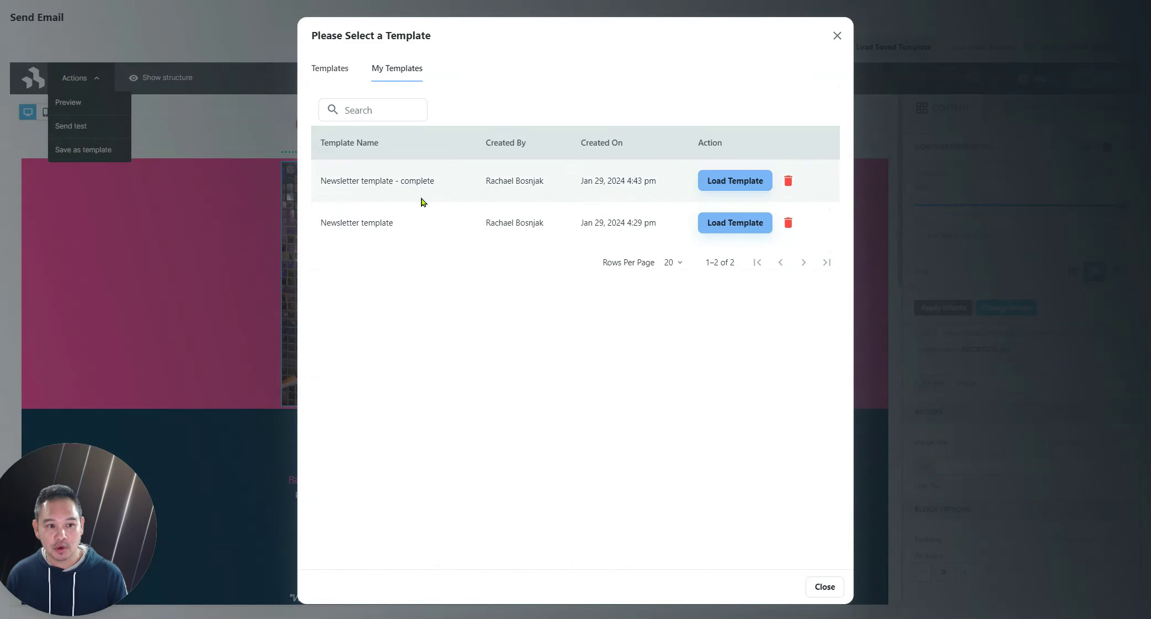
{"action": "left_click", "coordinate": [837, 36]}
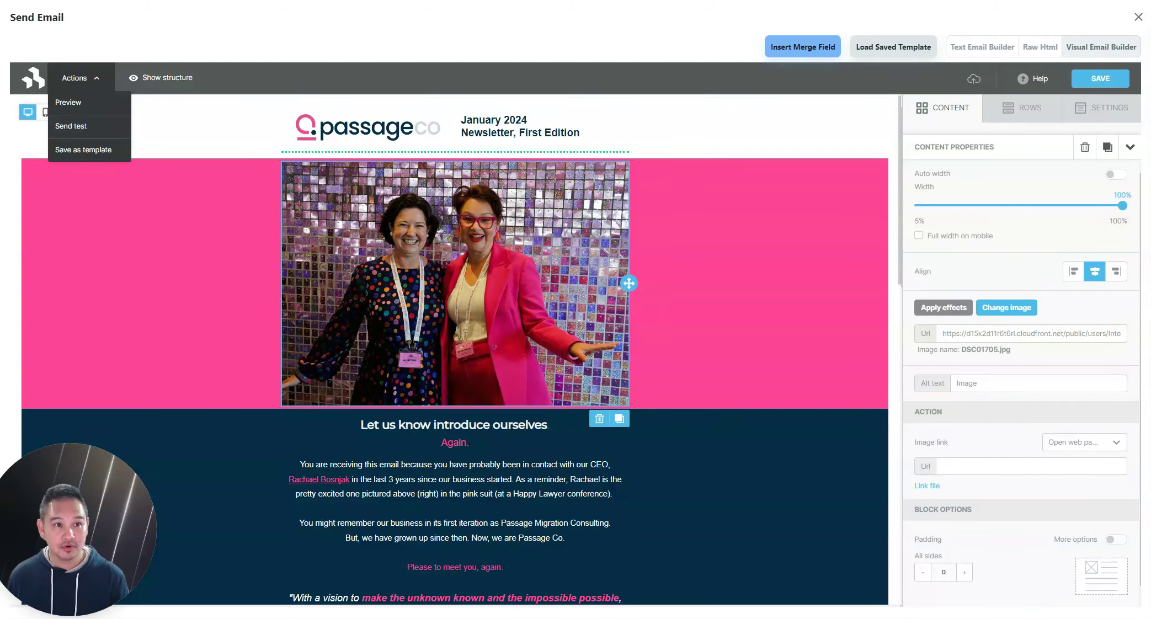
Preview the newsletter email, then exit the builder and the Send Email settings back to the workflow canvas.
{"action": "left_click", "coordinate": [68, 102]}
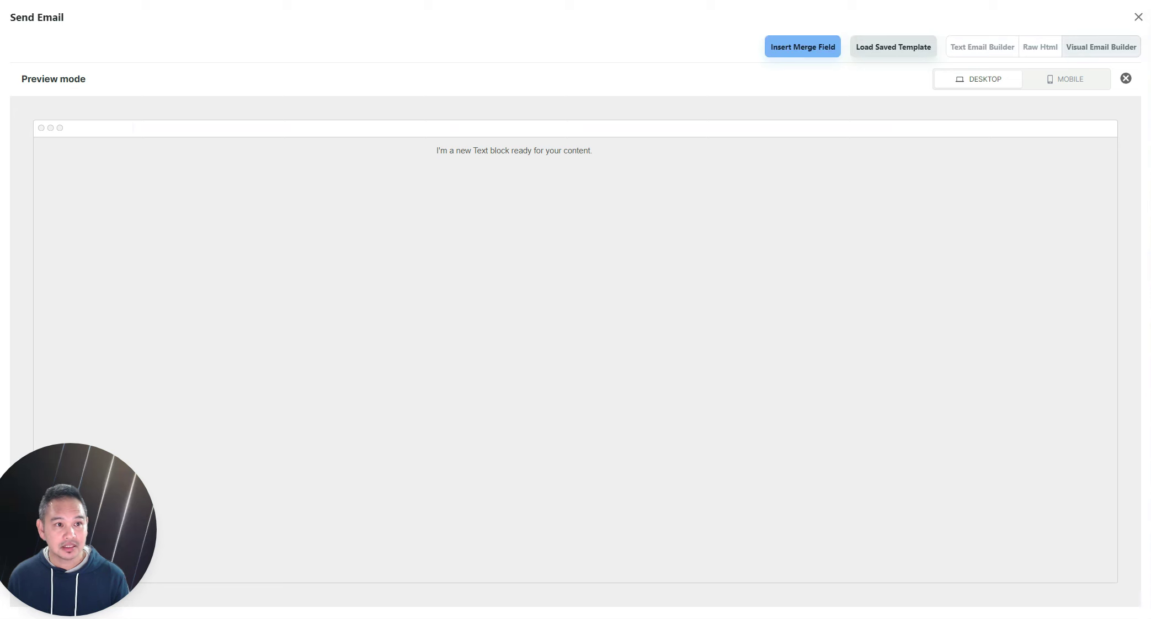
{"action": "left_click", "coordinate": [1137, 16]}
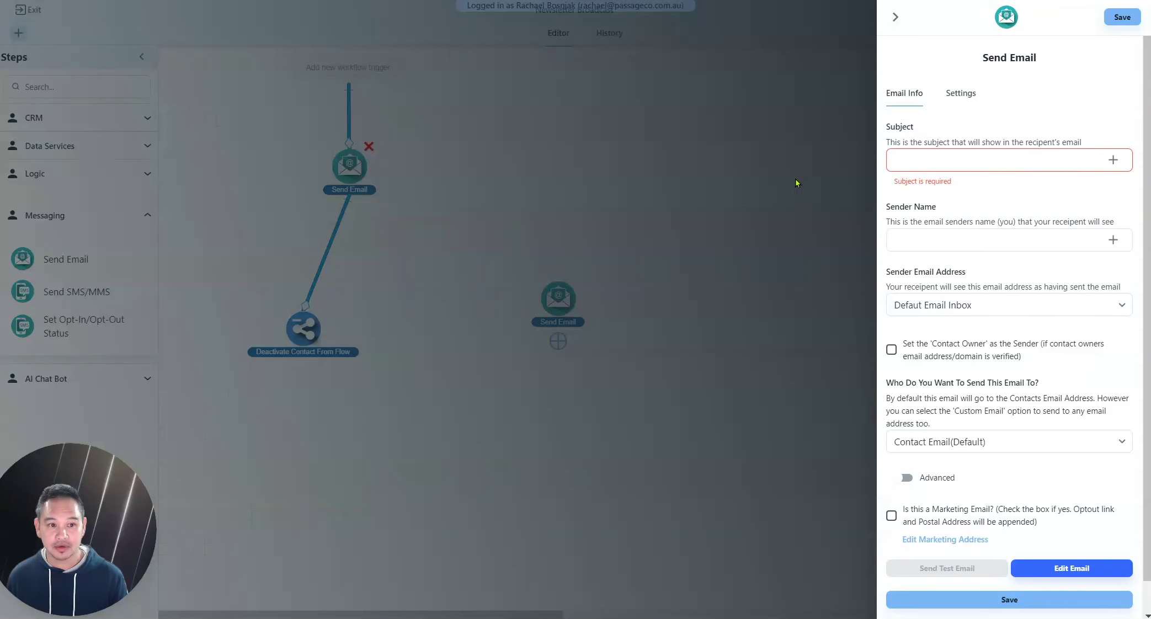
{"action": "left_click", "coordinate": [895, 17]}
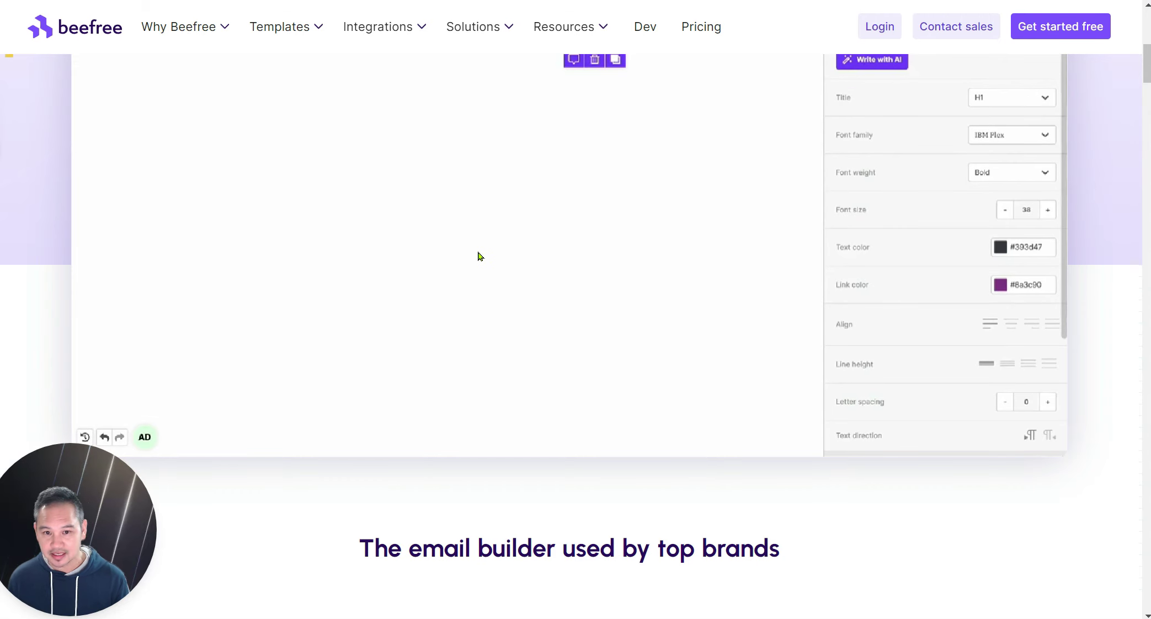
{"action": "scroll", "coordinate": [486, 287], "scroll_direction": "up", "scroll_amount": 5}
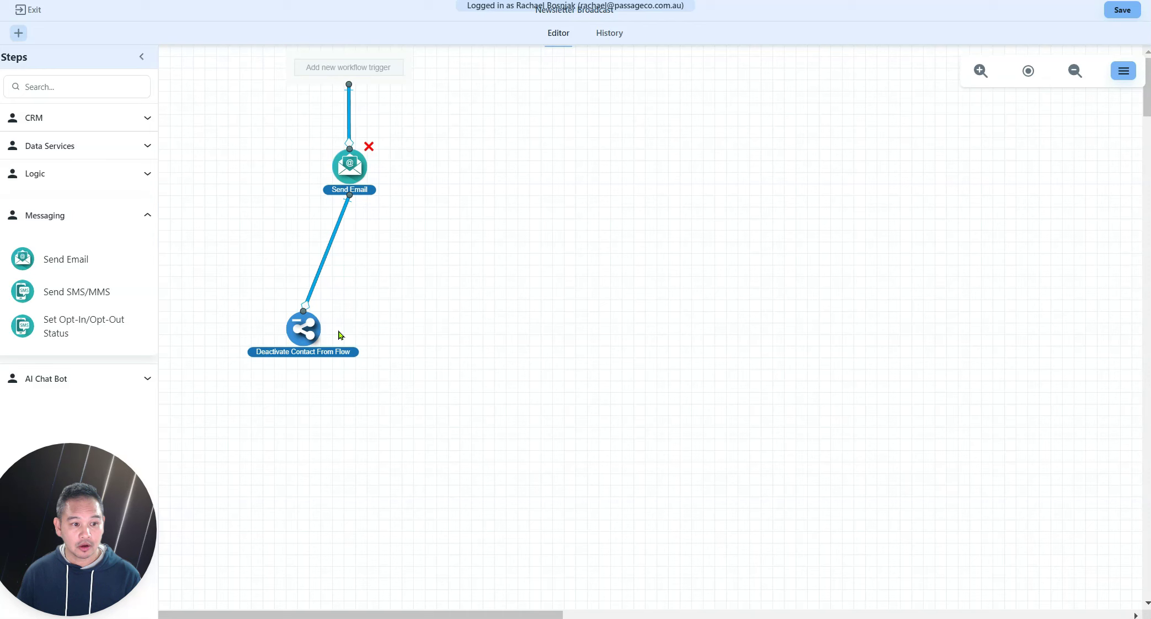
Expand the Logic steps group to reveal Condition and Wait For Amount of Time.
{"action": "left_click", "coordinate": [94, 170]}
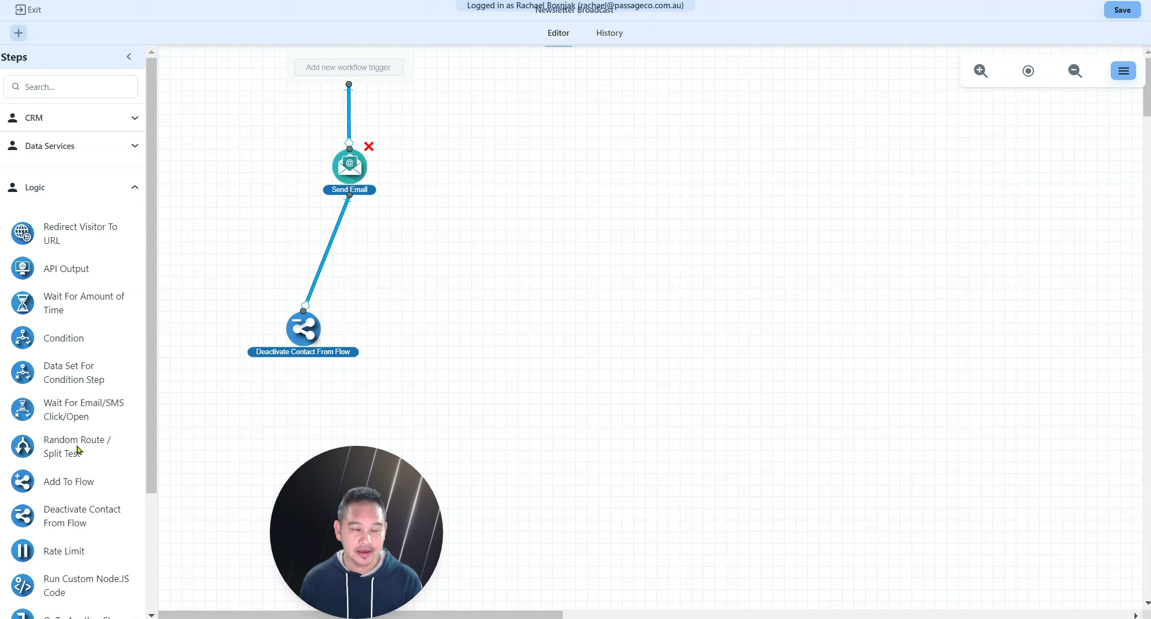
{"action": "left_click_drag", "start_coordinate": [330, 545], "coordinate": [72, 536]}
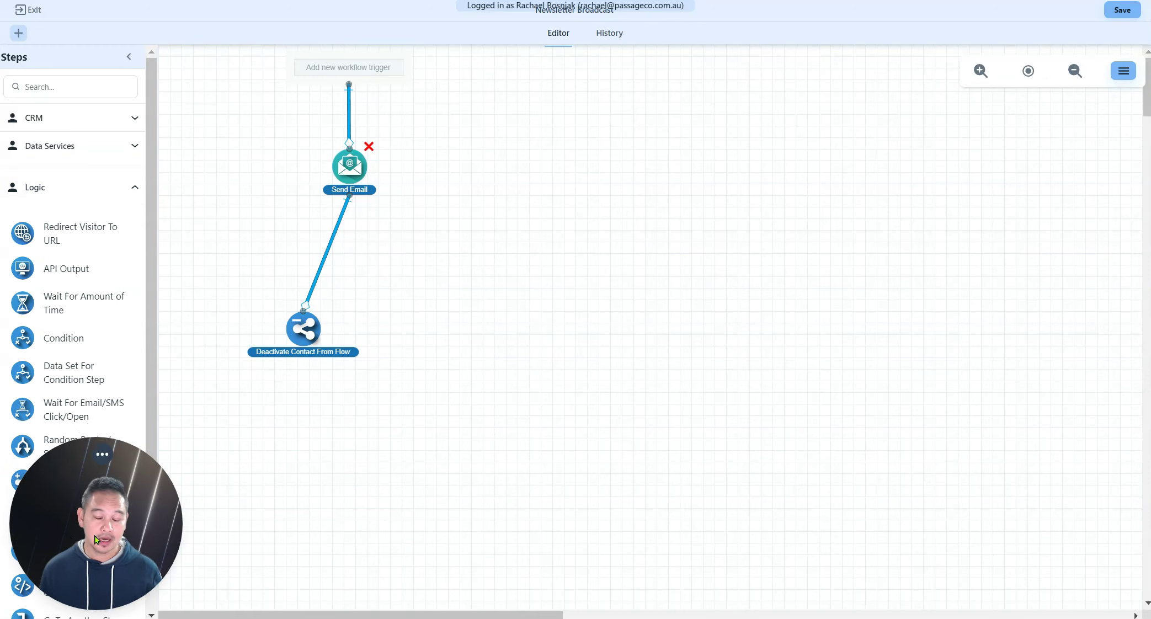